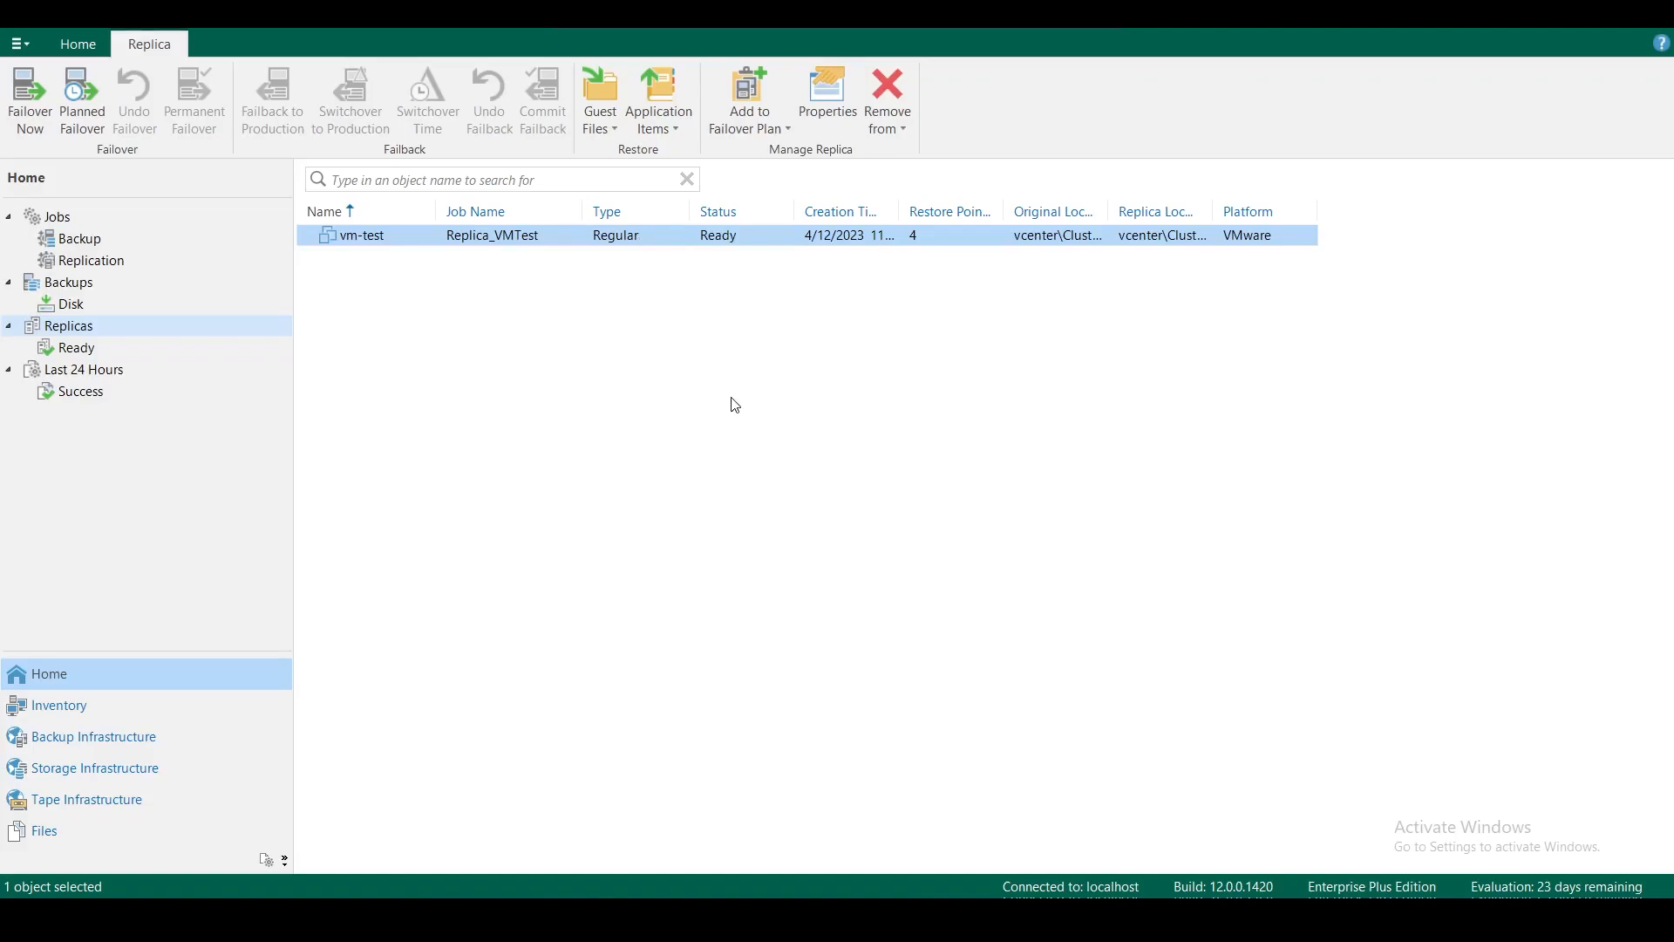
# - Fail over the vm-test replica immediately, leaving the restore reason blank
pyautogui.rightClick(647, 244)
pyautogui.click(691, 252)
pyautogui.click(1056, 779)
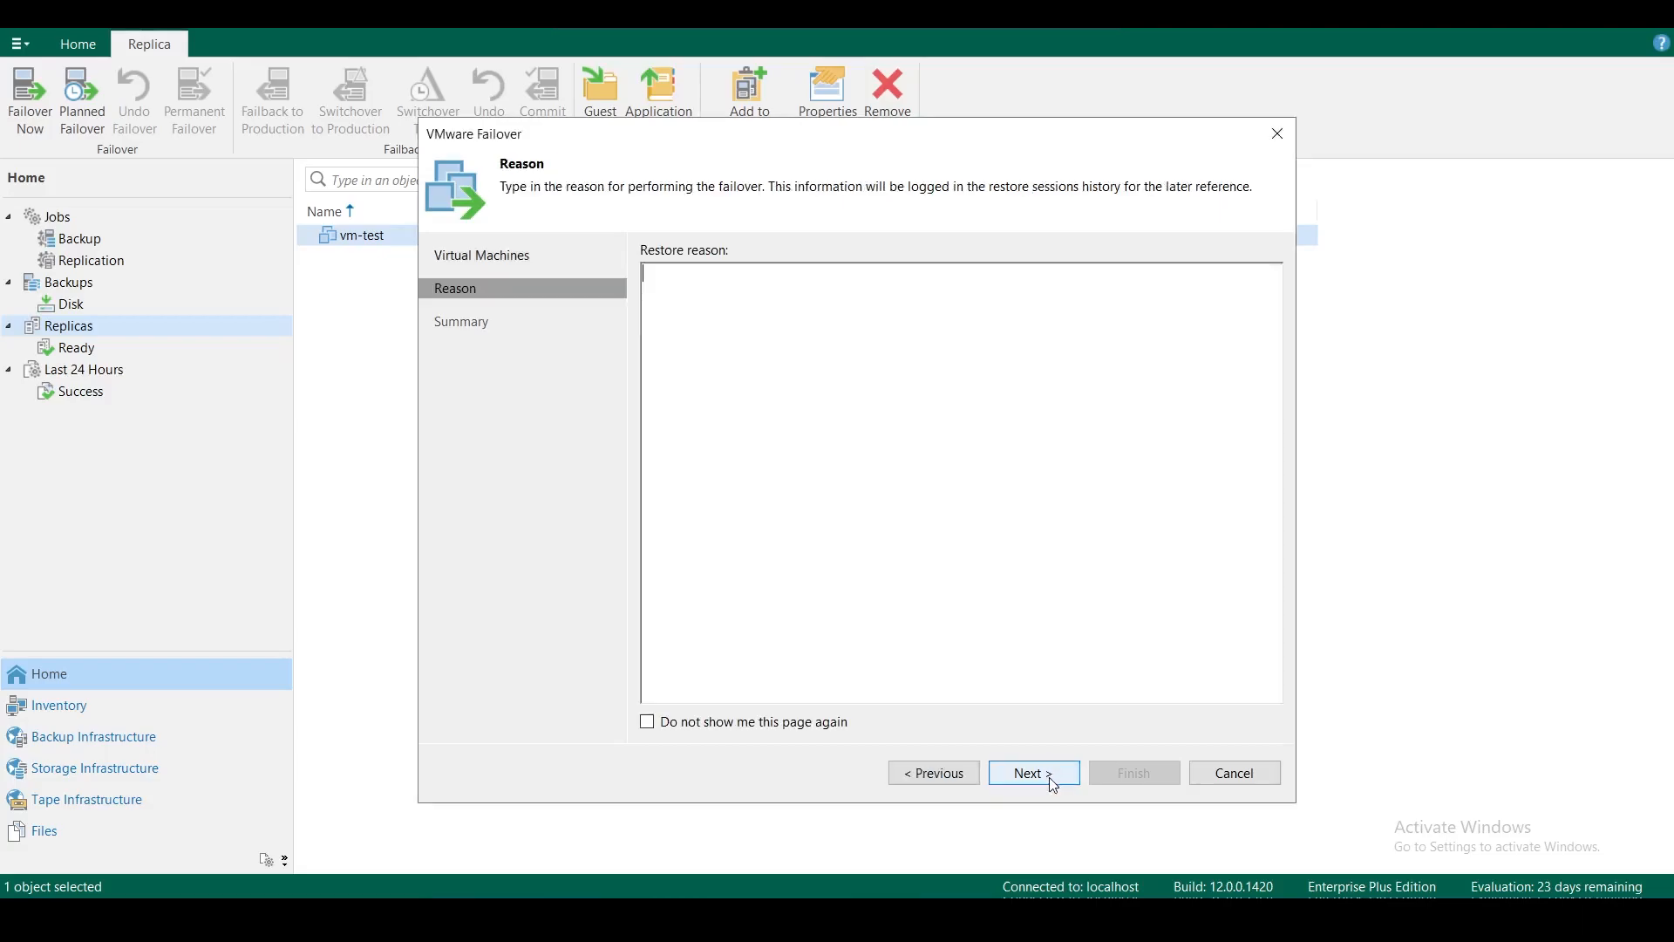
pyautogui.click(1051, 778)
pyautogui.click(1130, 773)
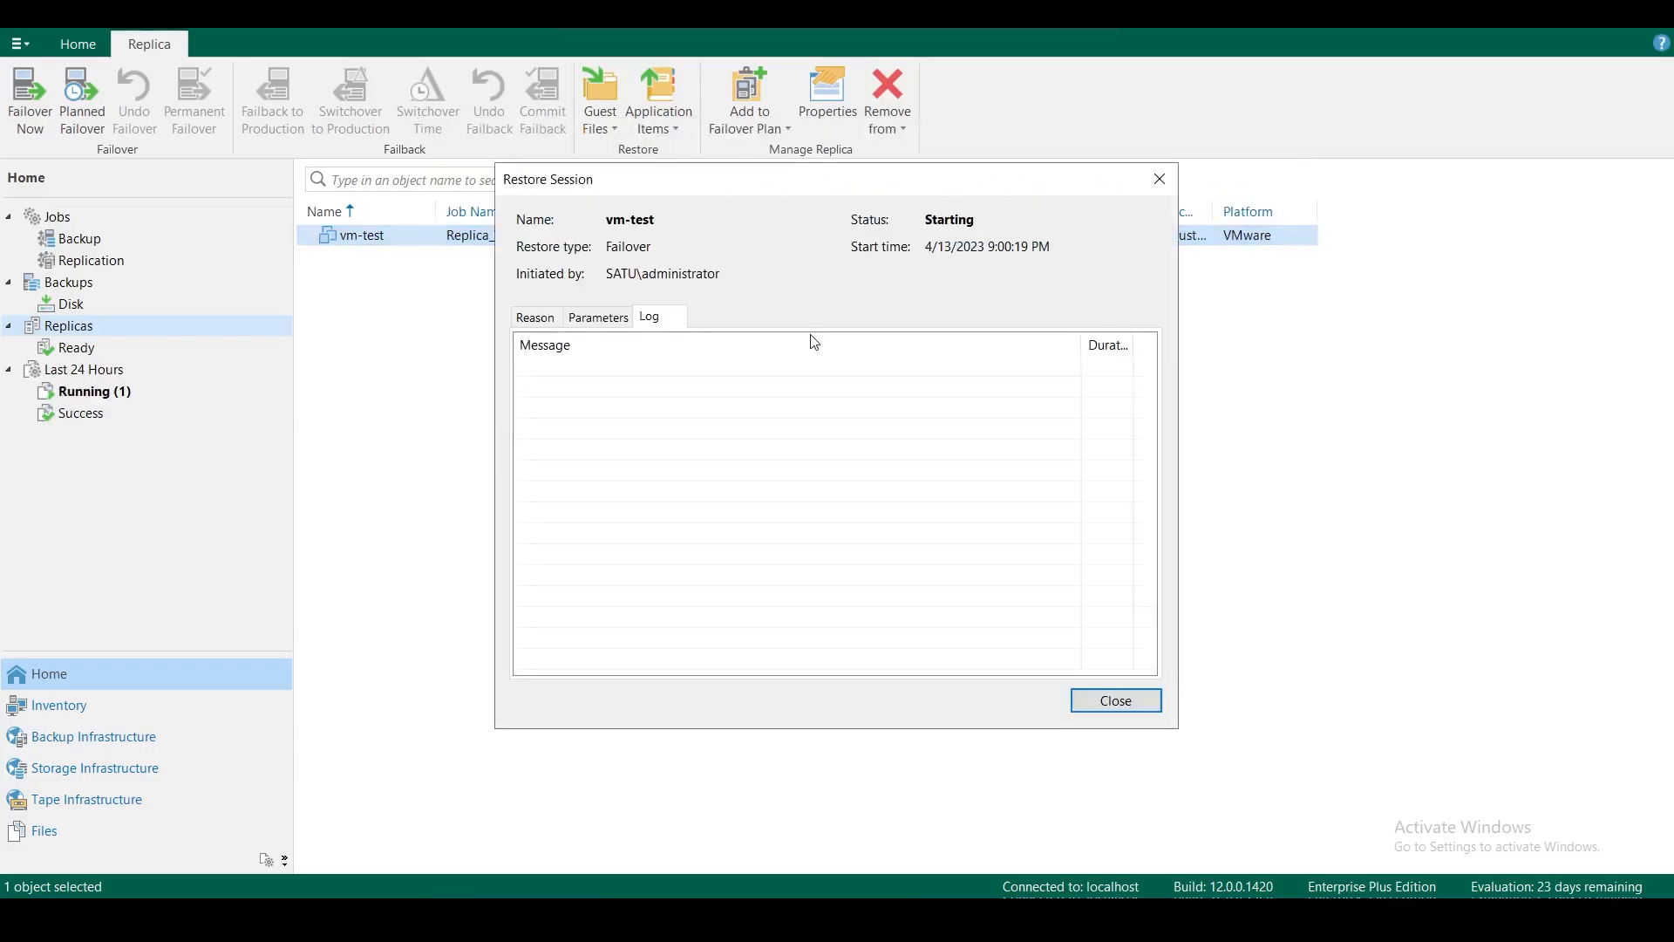
# - Switch to the vSphere Client and power off the original vm-test virtual machine
pyautogui.click(1050, 26)
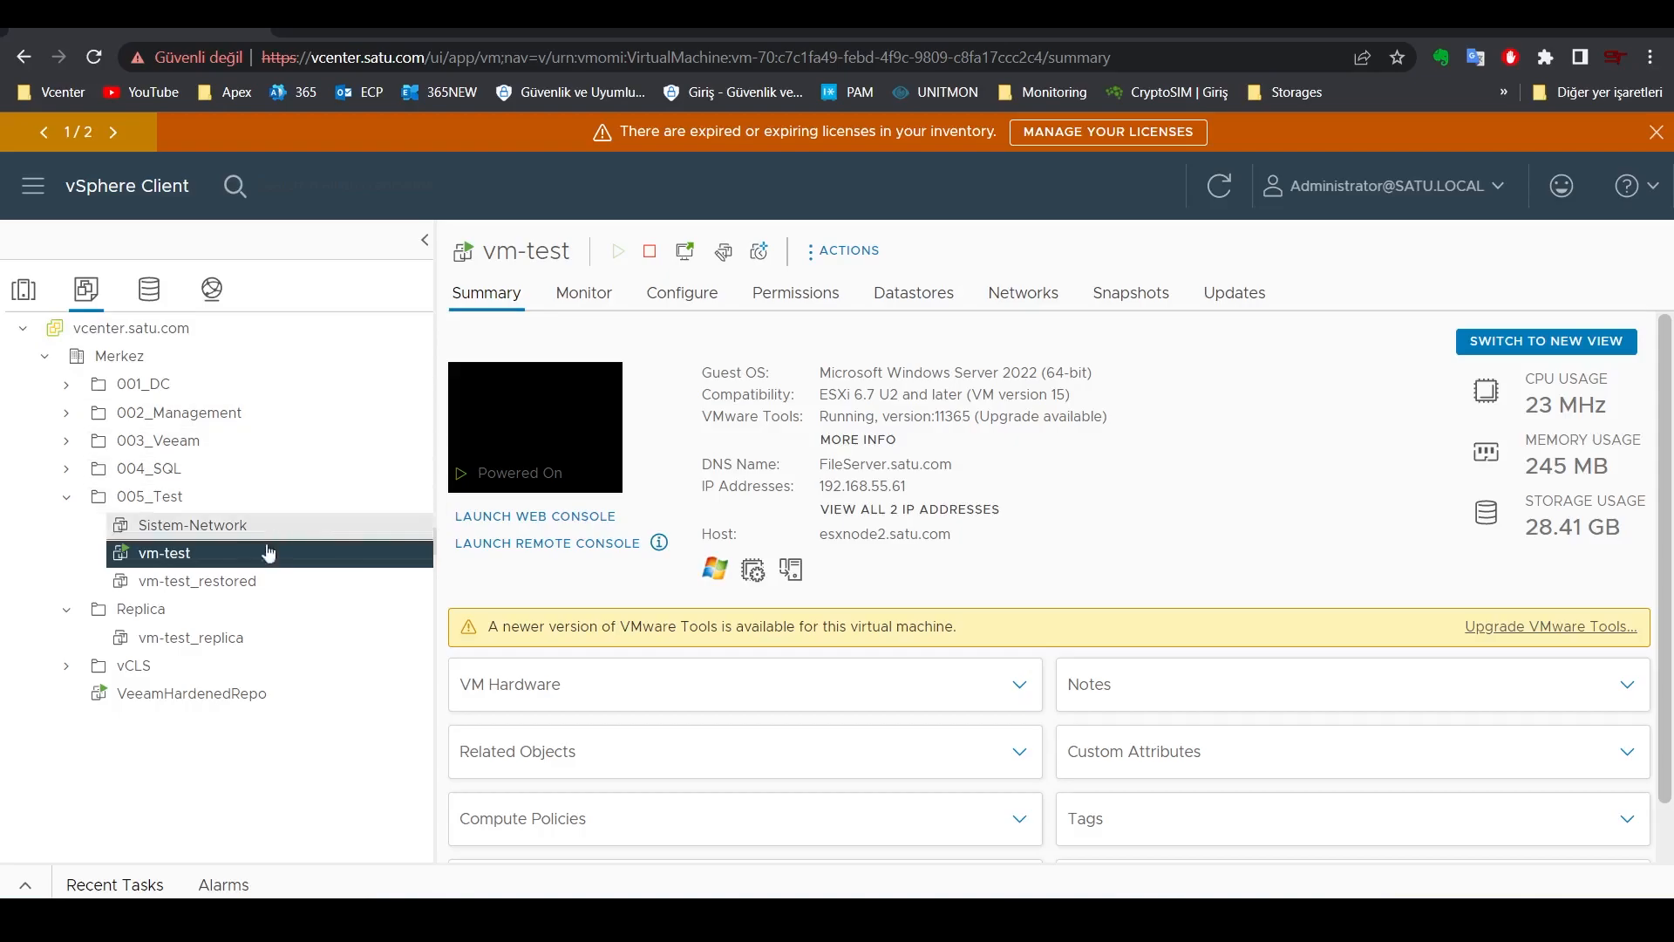
pyautogui.click(833, 251)
pyautogui.moveTo(964, 168)
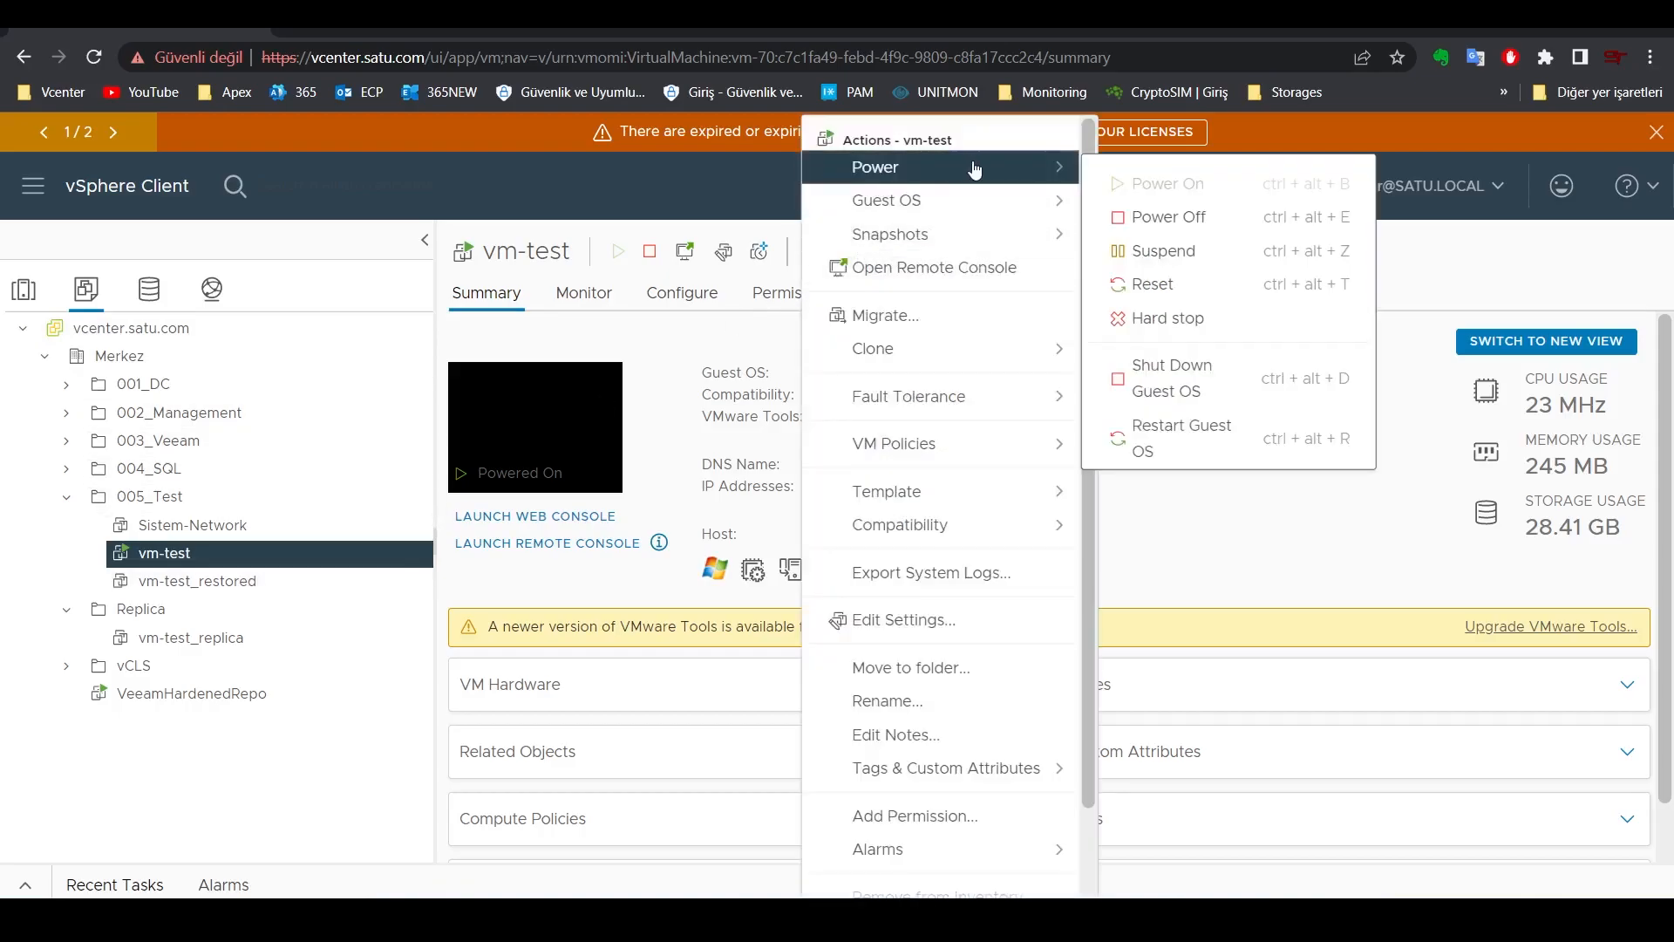
pyautogui.click(1198, 223)
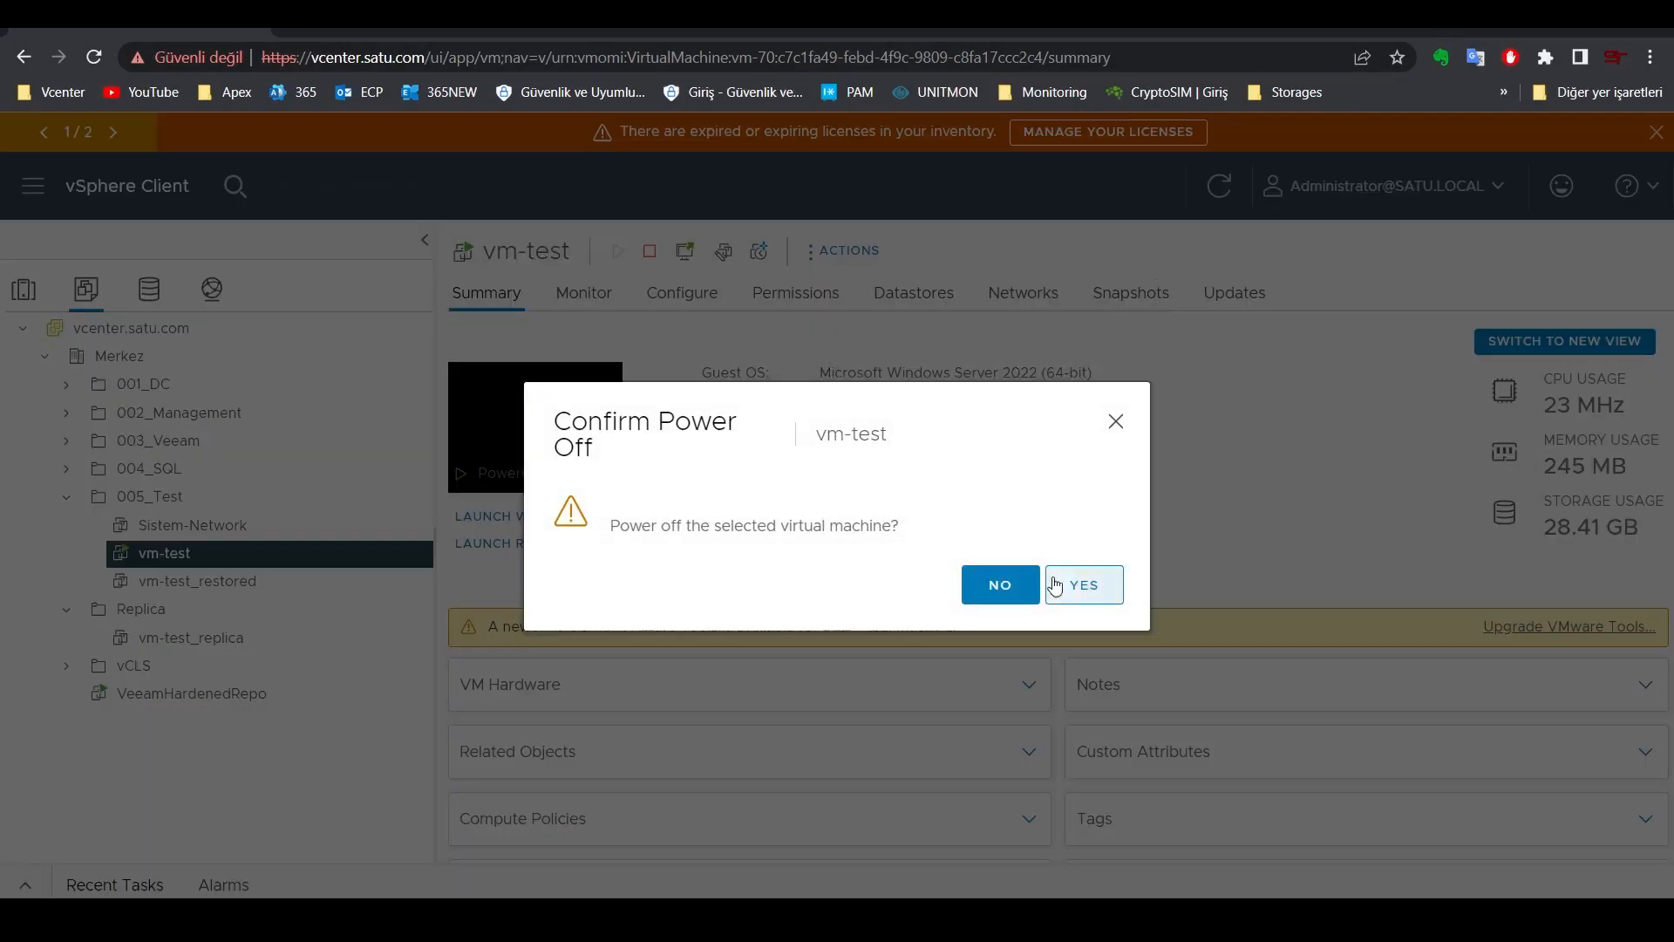
pyautogui.click(1056, 581)
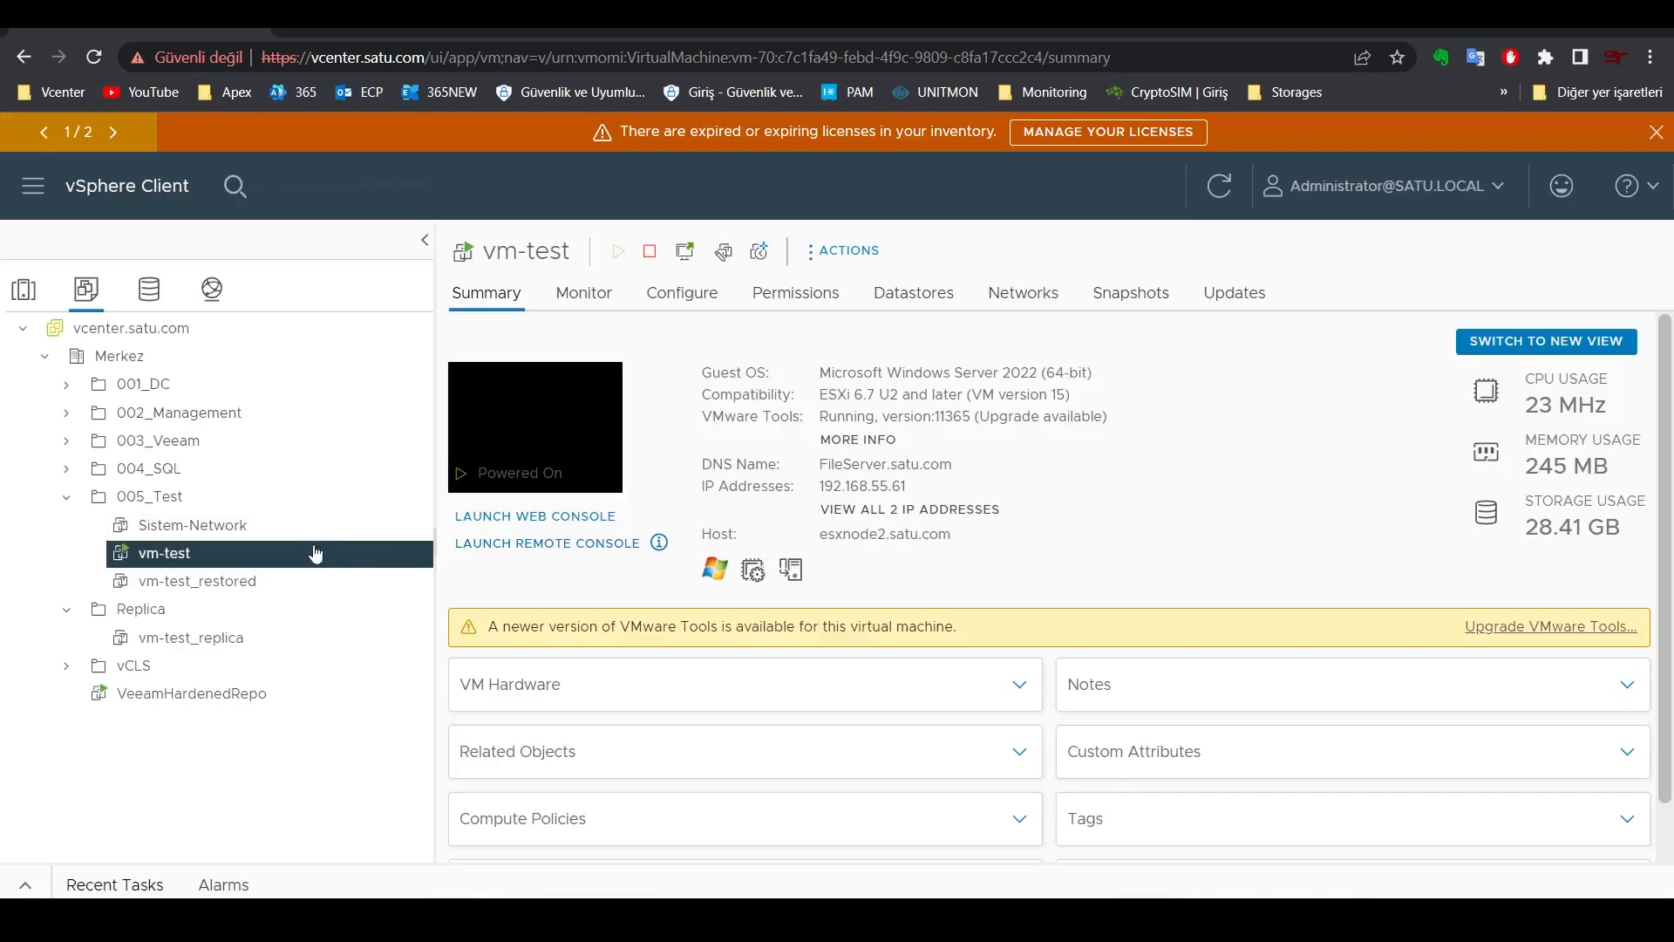
# - Delete the powered-off vm-test virtual machine from disk
pyautogui.rightClick(167, 565)
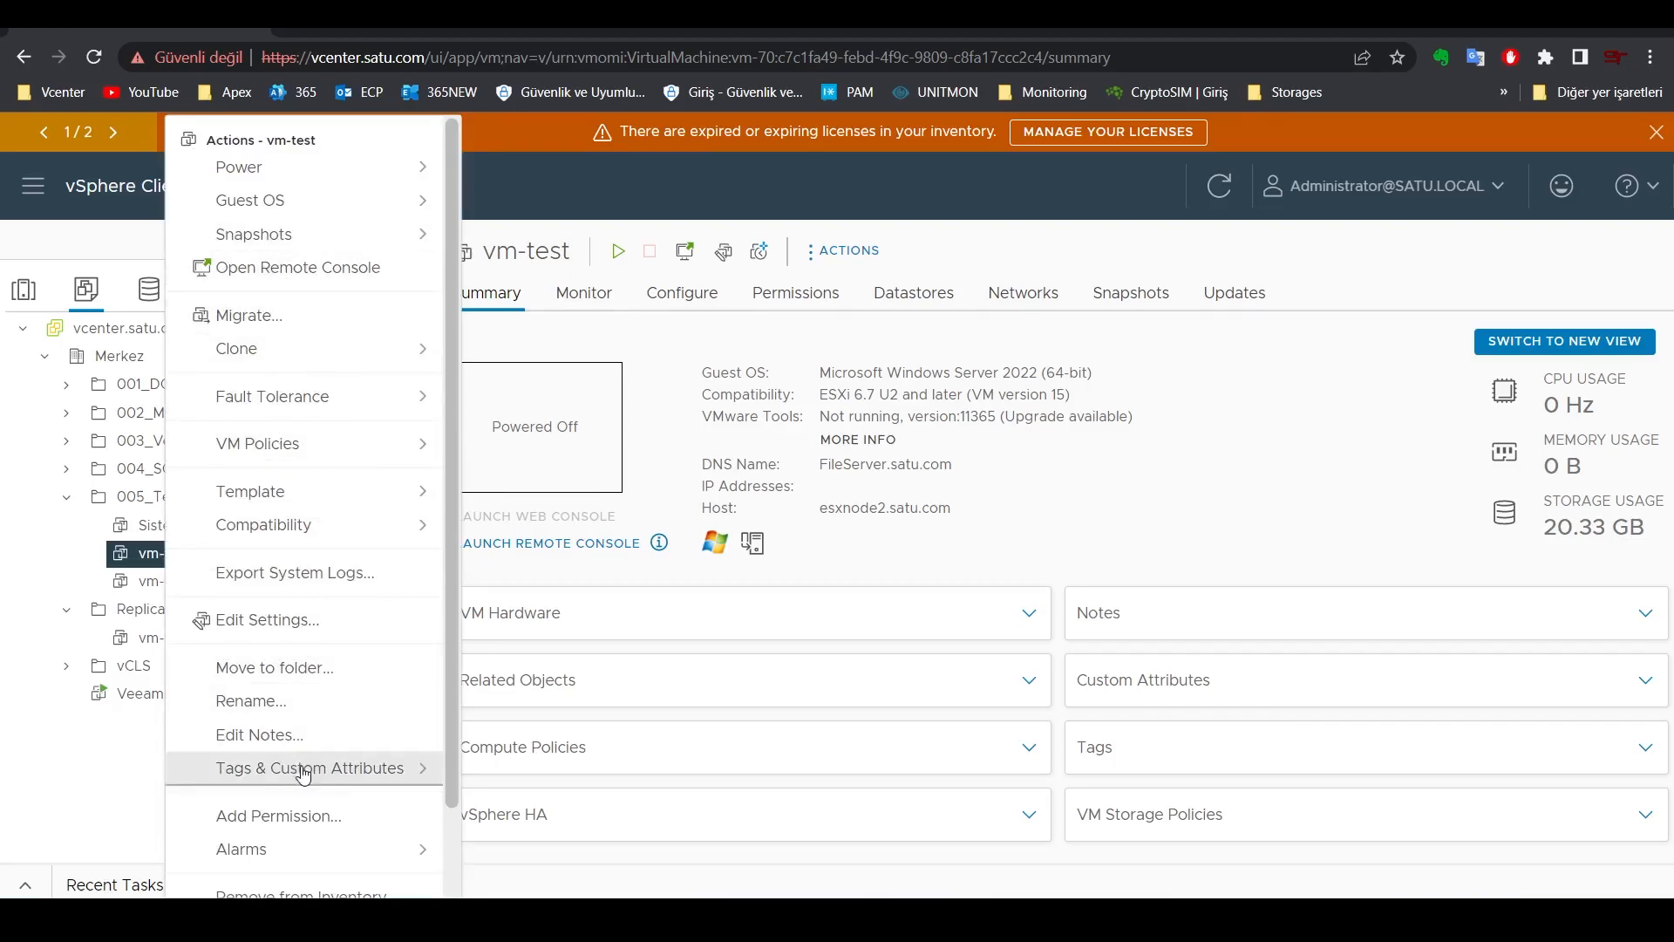
pyautogui.scroll(-1, 338, 785)
pyautogui.scroll(-1, 340, 773)
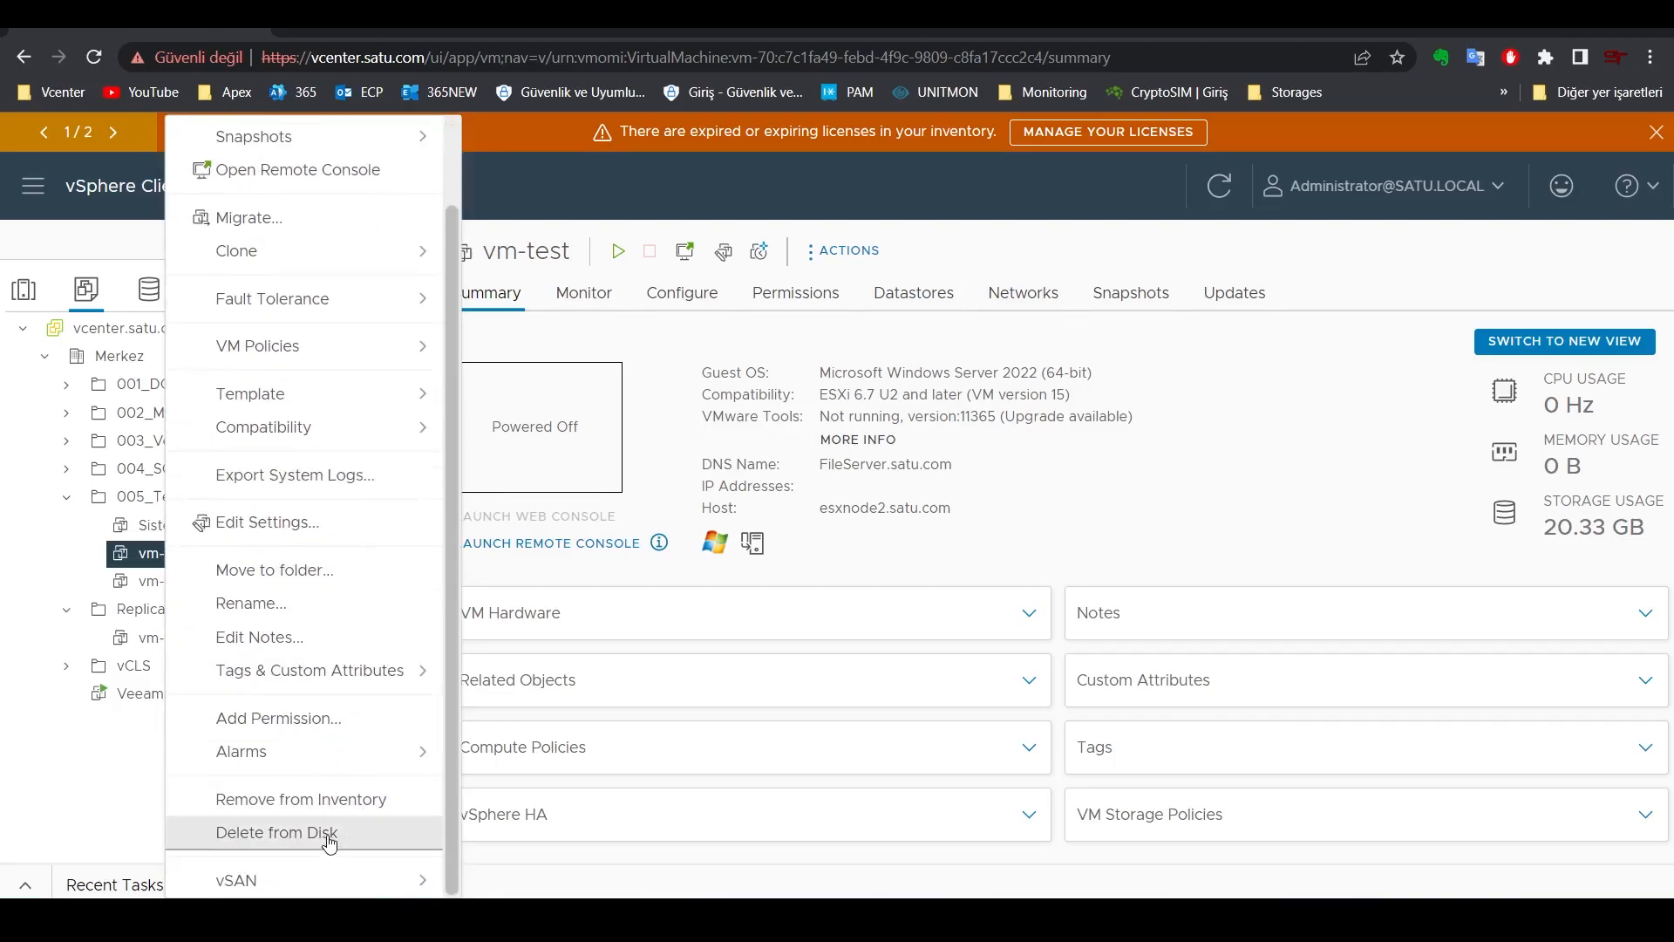
pyautogui.click(330, 834)
pyautogui.click(1084, 601)
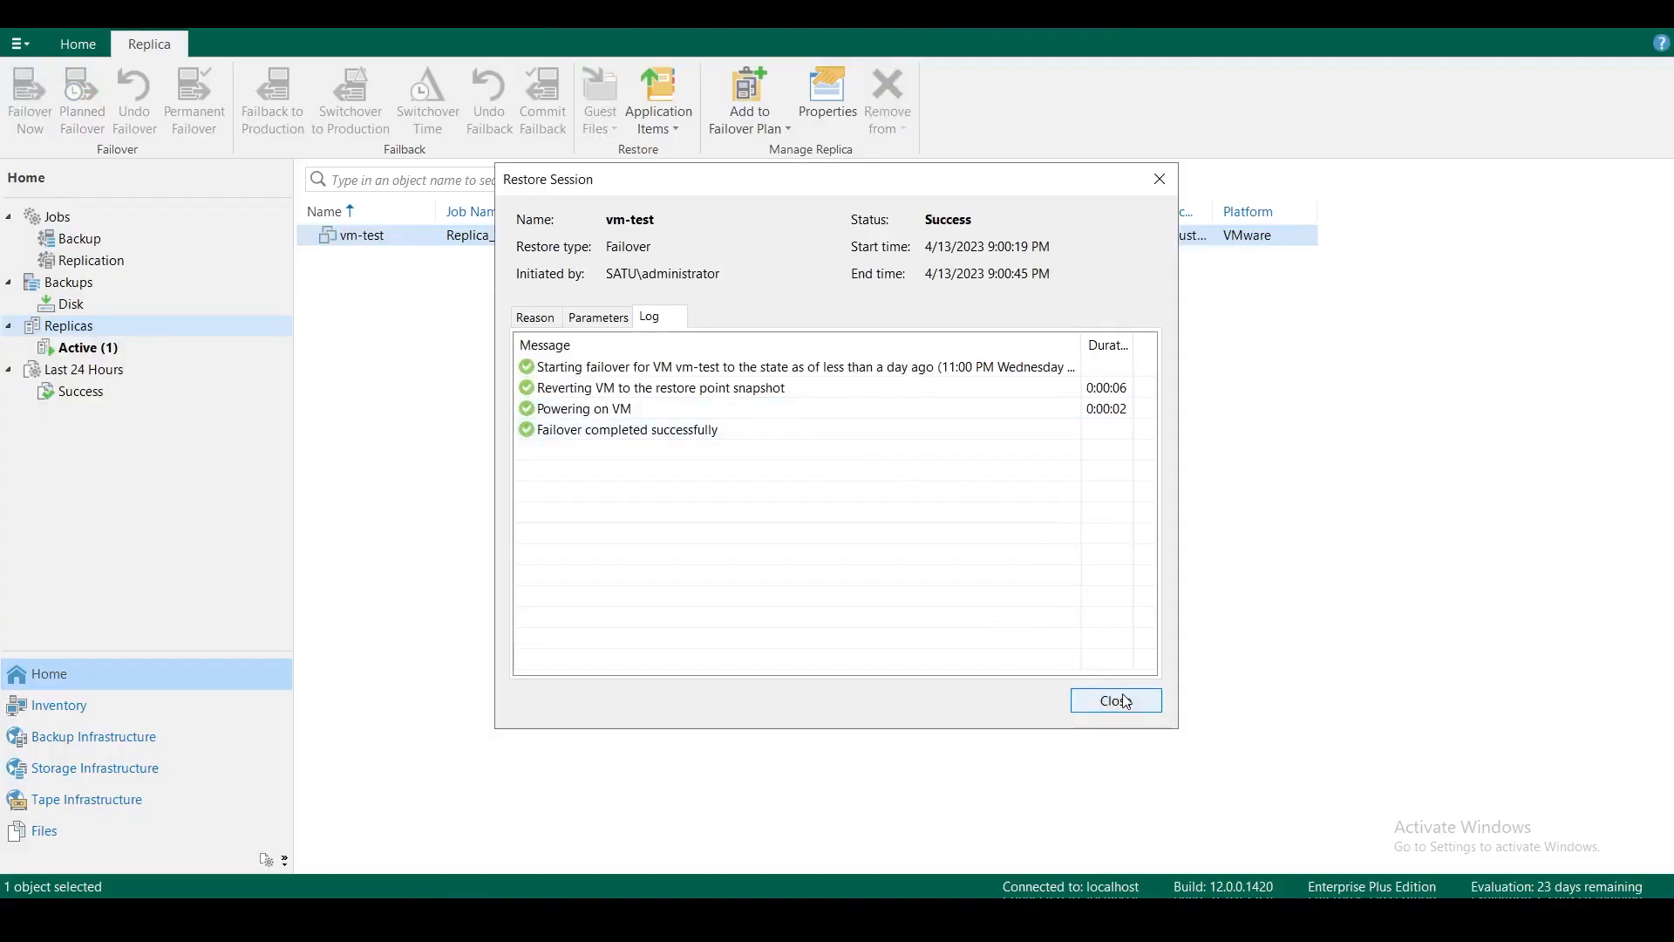
# - Return to Veeam, close the failover session and start failing vm-test back to production, using the specified location (advanced) as destination
pyautogui.click(1077, 695)
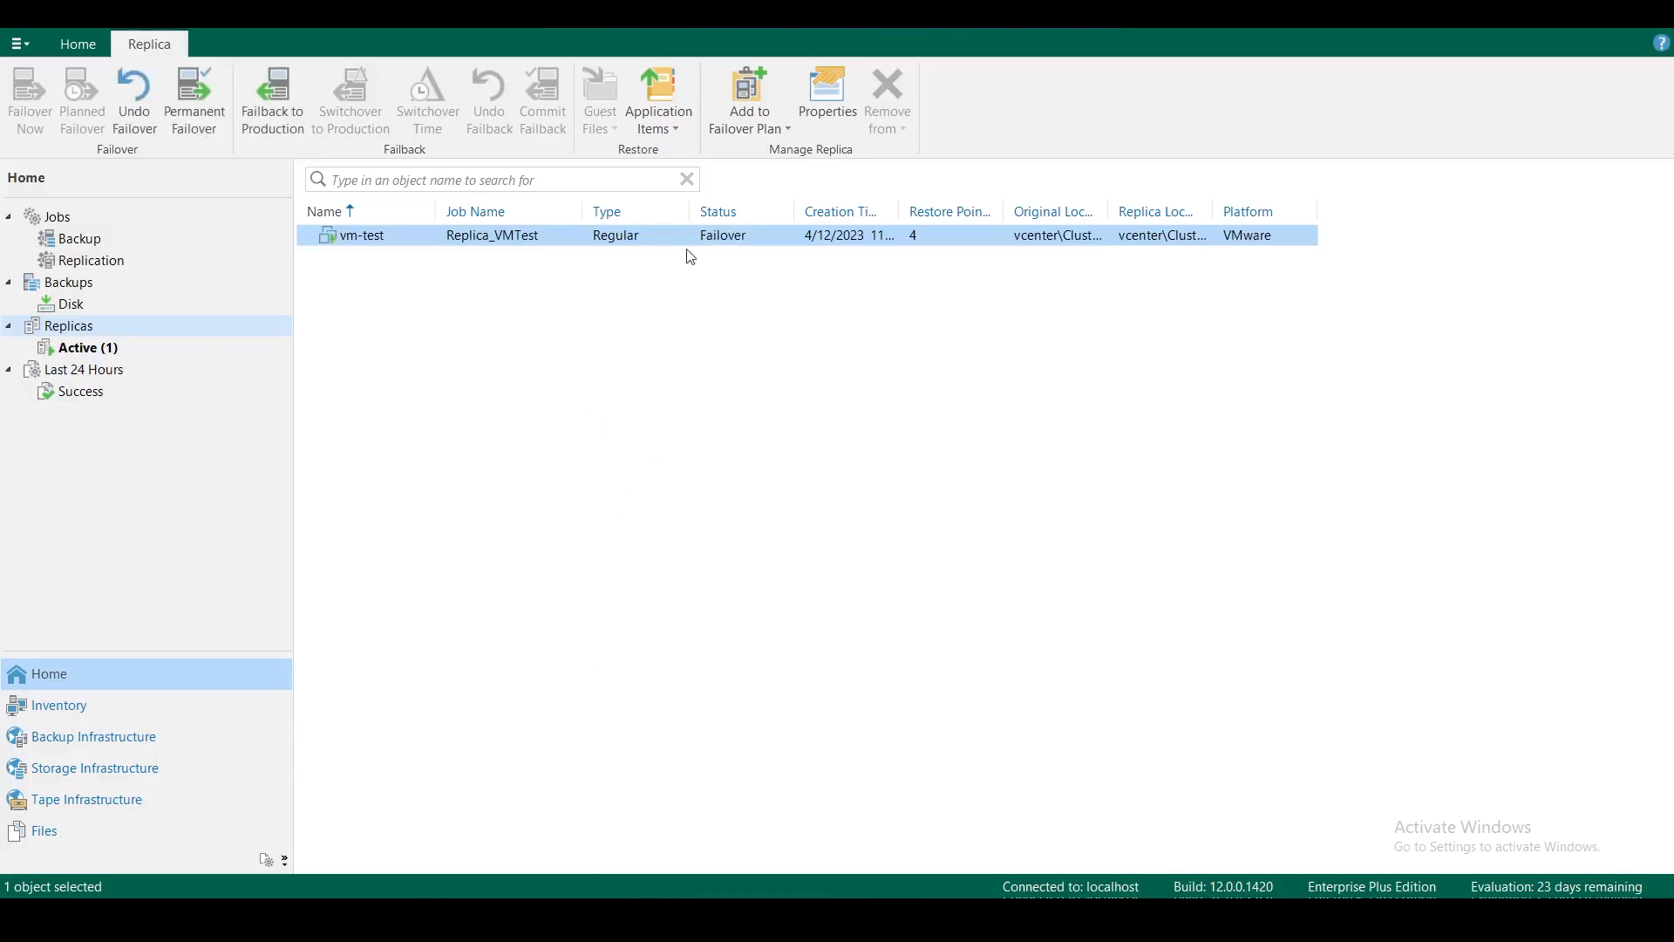
pyautogui.rightClick(686, 244)
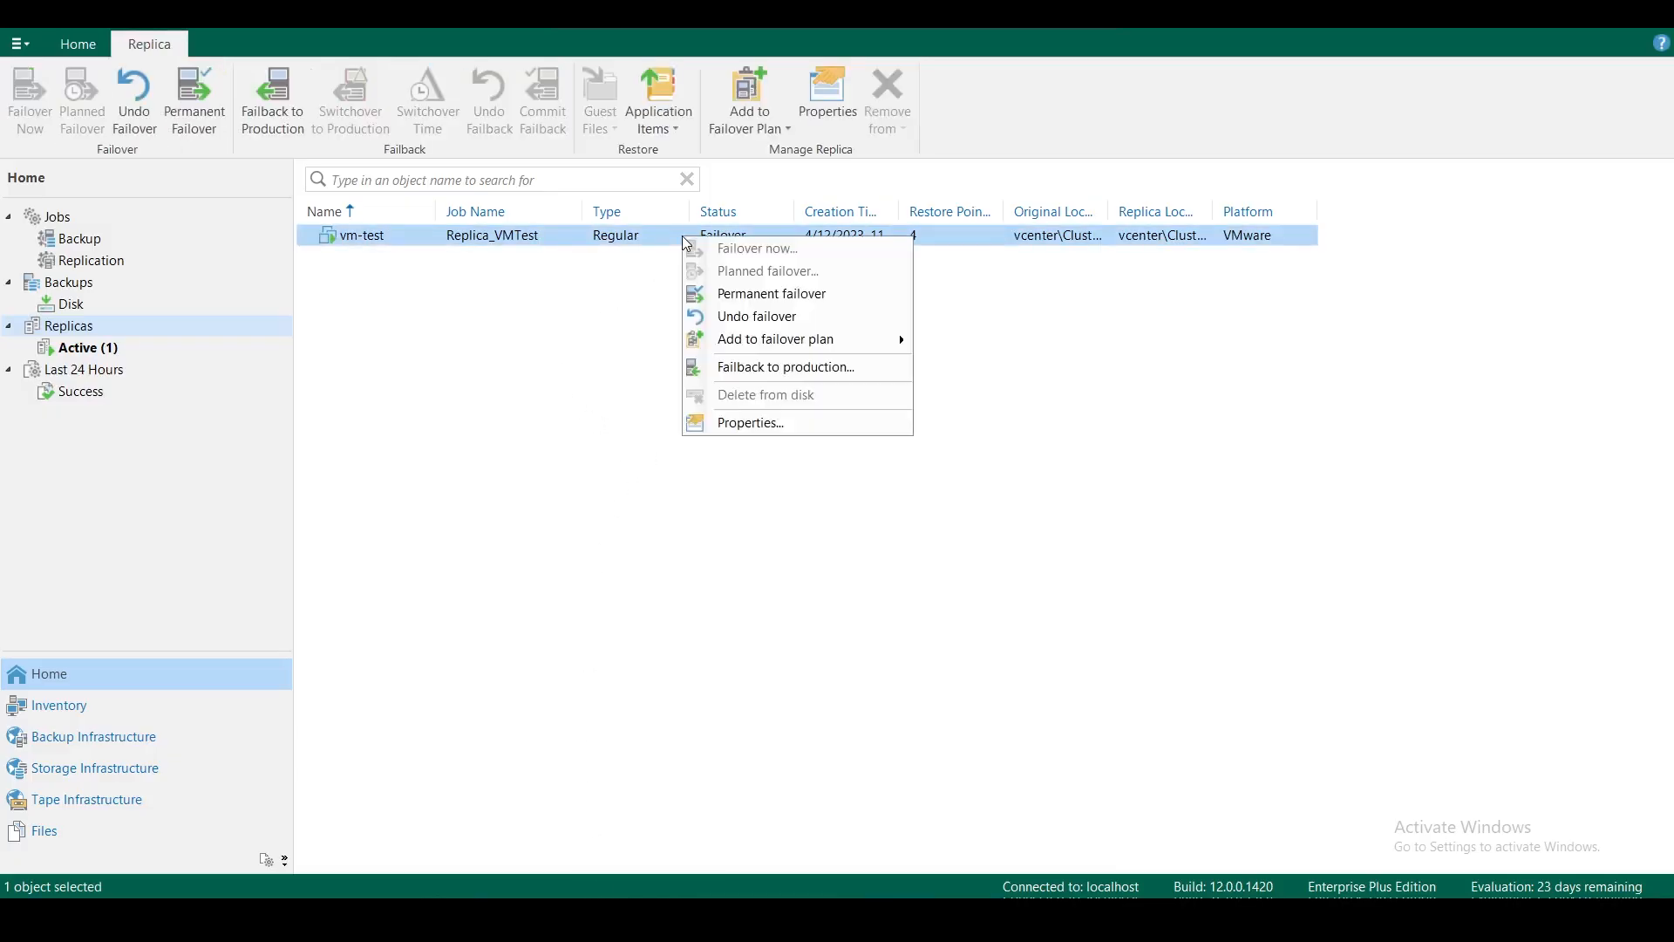
pyautogui.click(769, 370)
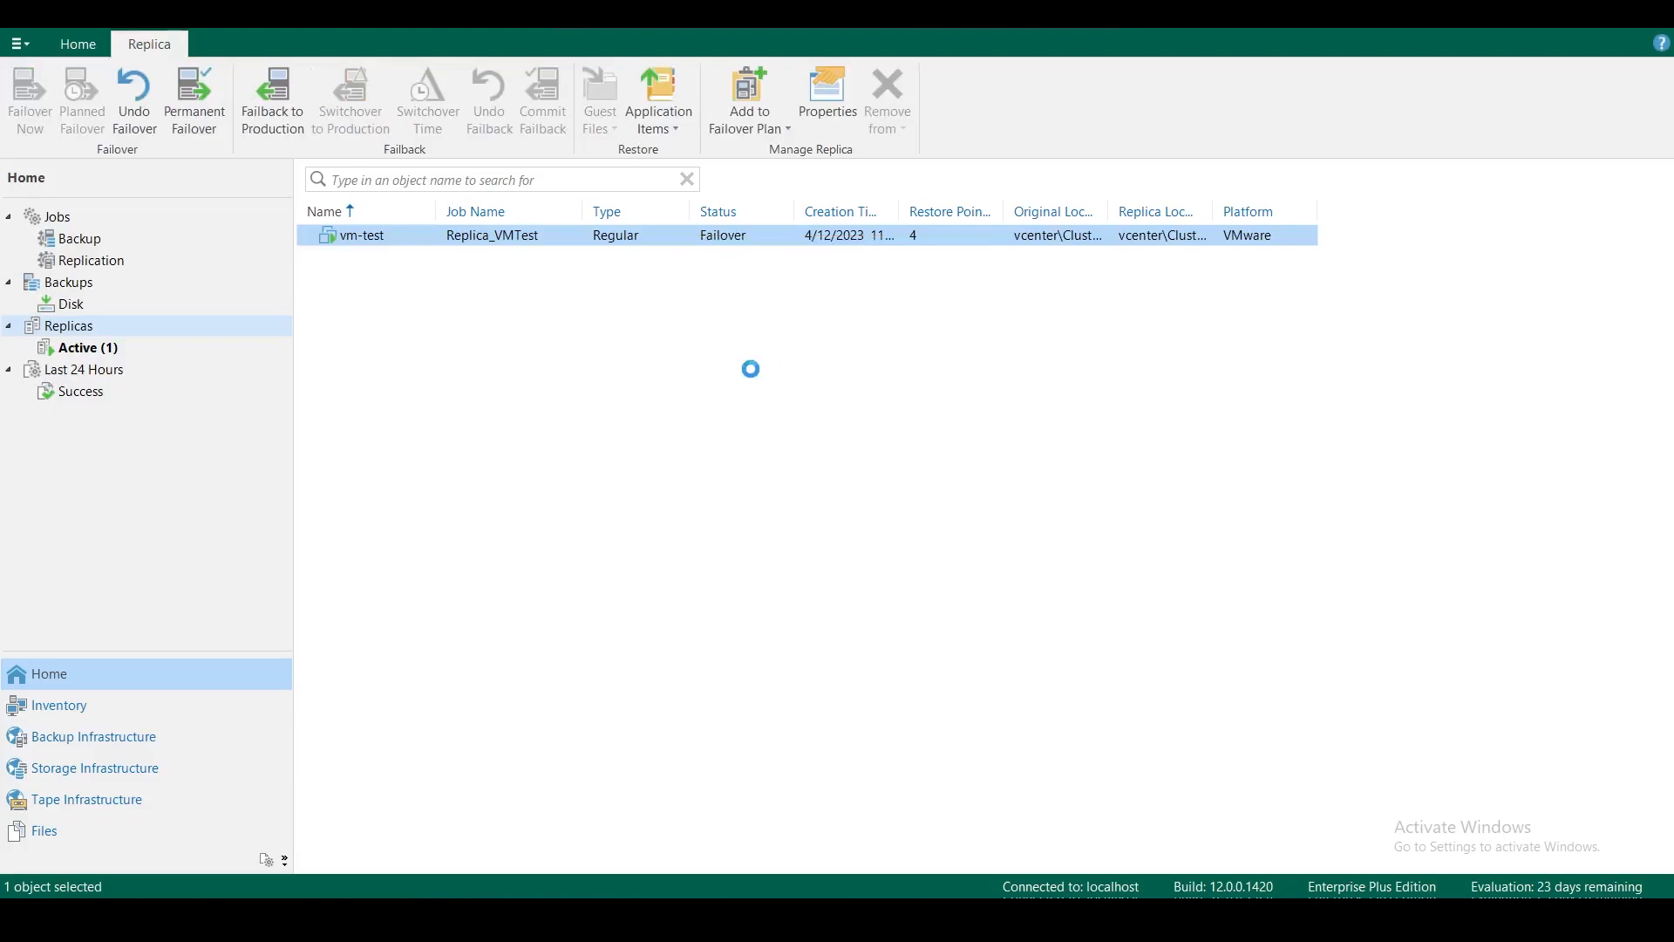
pyautogui.click(1018, 763)
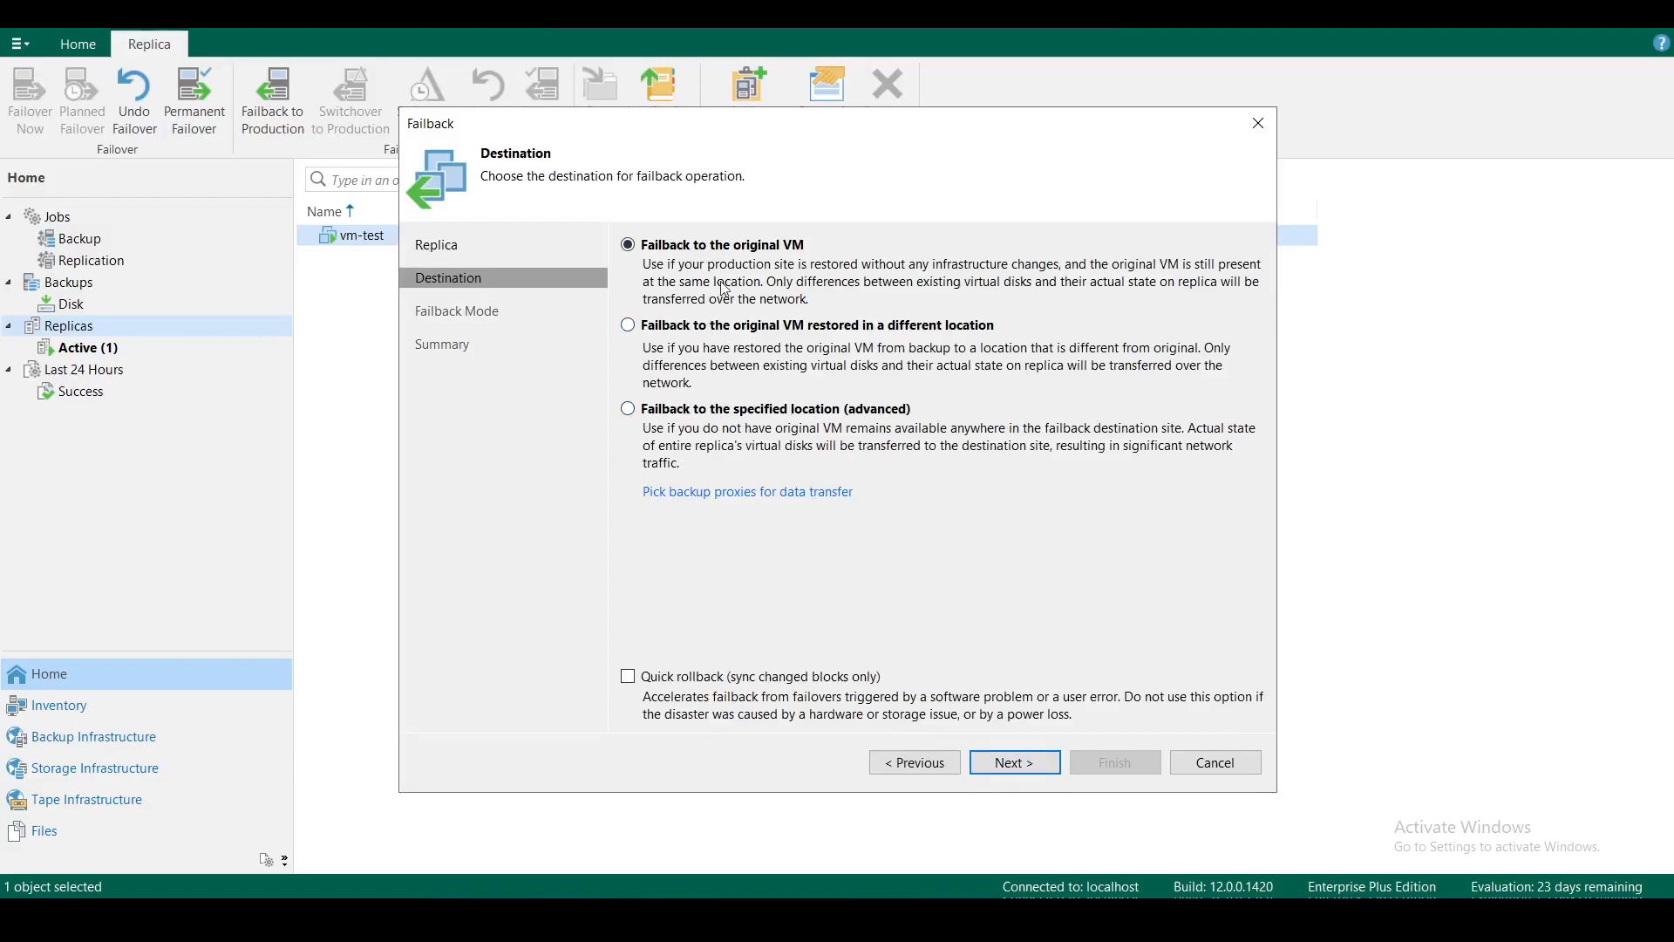
pyautogui.click(628, 409)
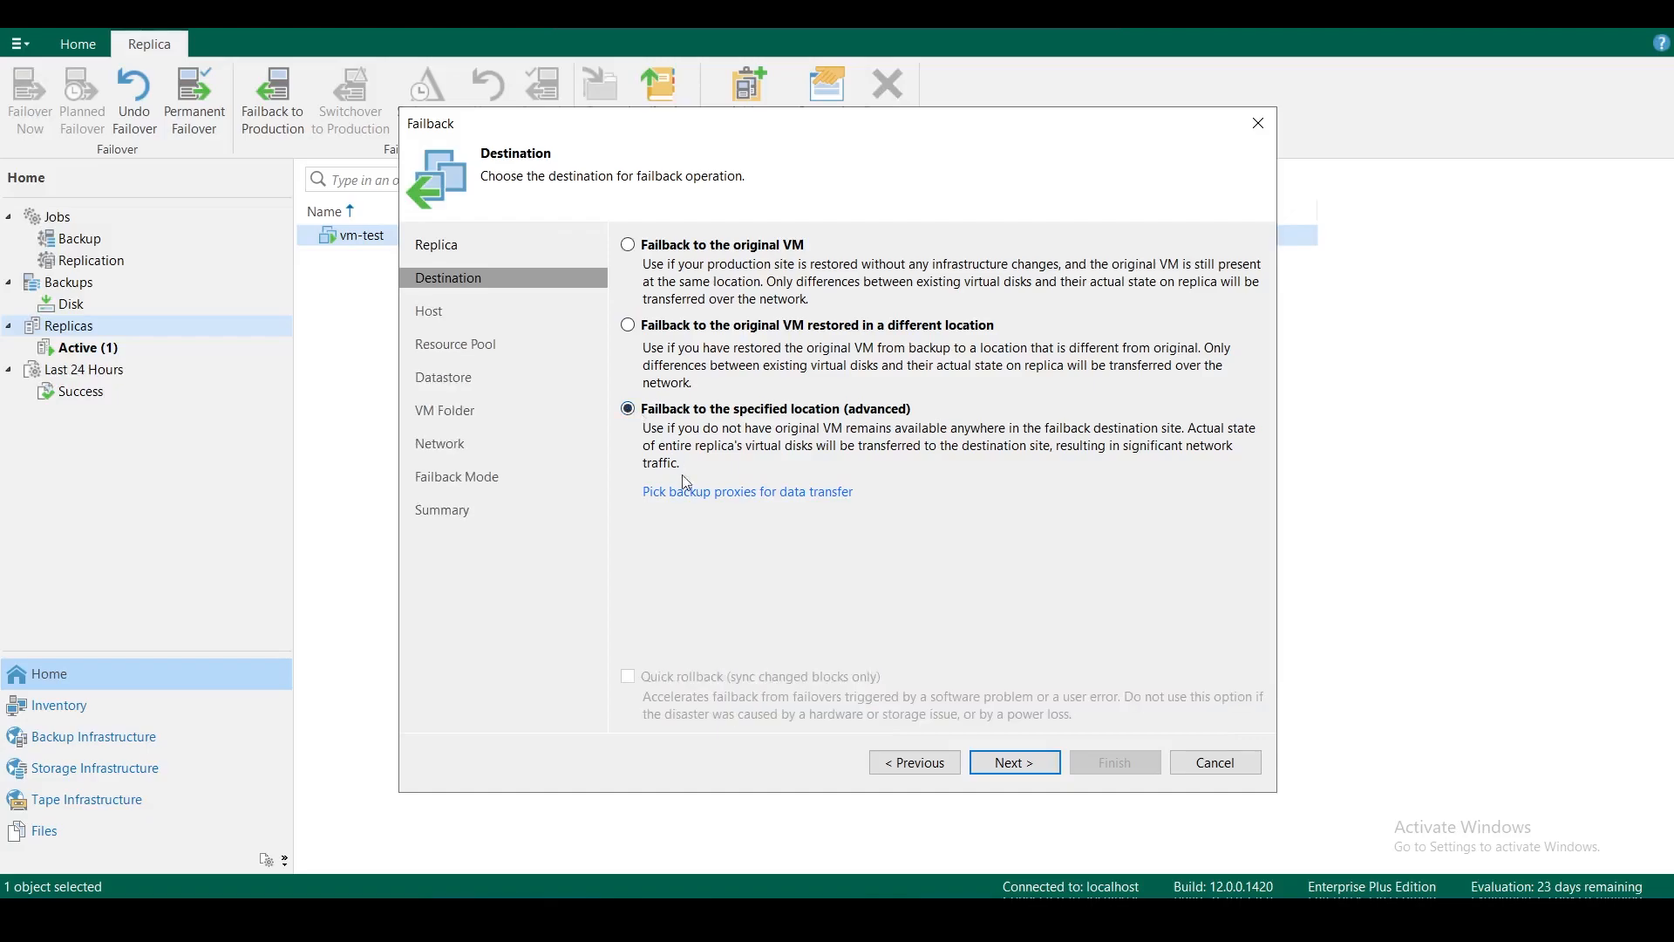
pyautogui.click(1026, 764)
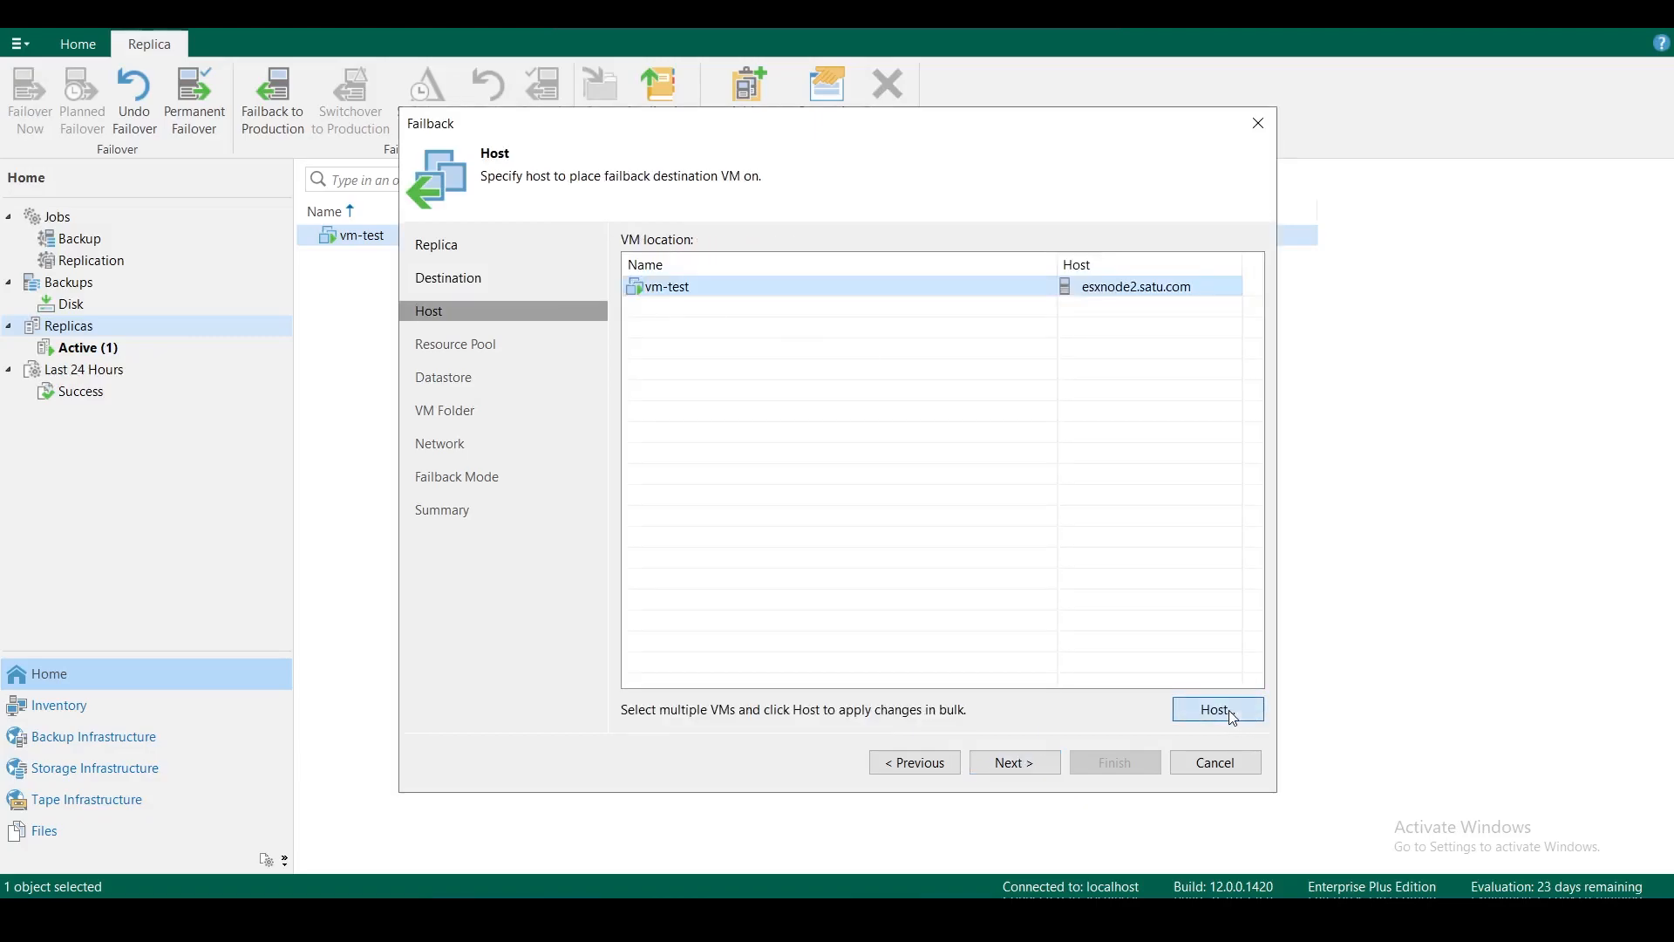
pyautogui.click(1218, 709)
pyautogui.click(658, 261)
pyautogui.click(679, 282)
pyautogui.click(746, 288)
pyautogui.click(732, 307)
pyautogui.click(702, 306)
pyautogui.click(1007, 720)
# - Accept esxnode2.satu.com as the failback host and Resources as the resource pool for vm-test
pyautogui.click(1034, 771)
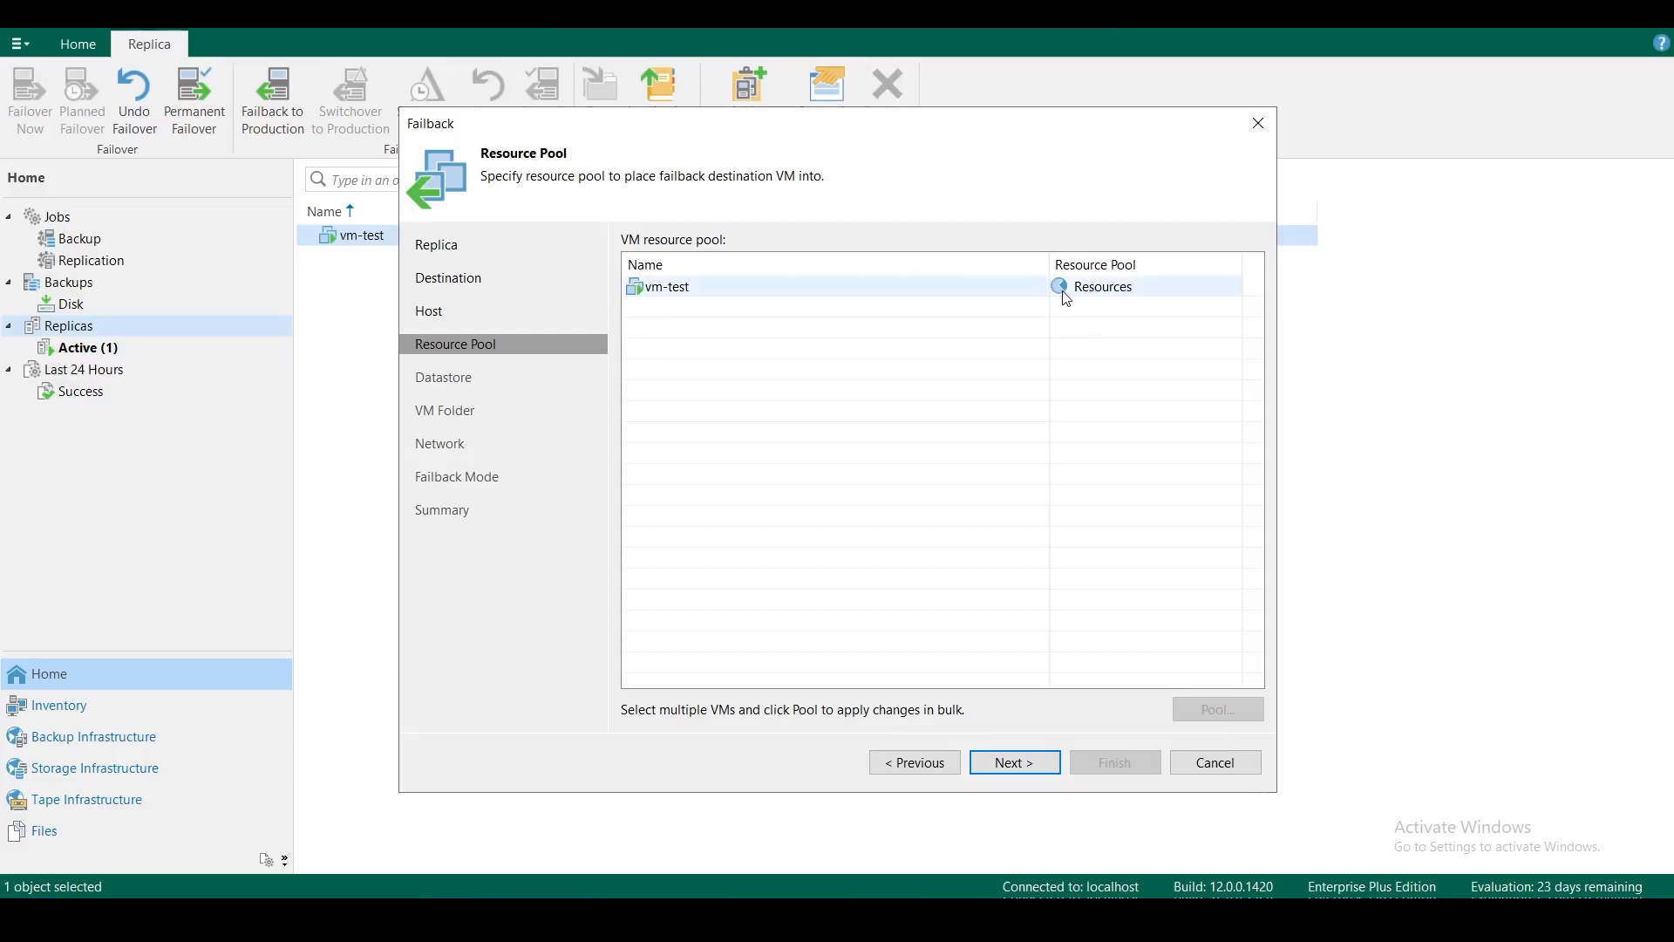
pyautogui.click(1025, 763)
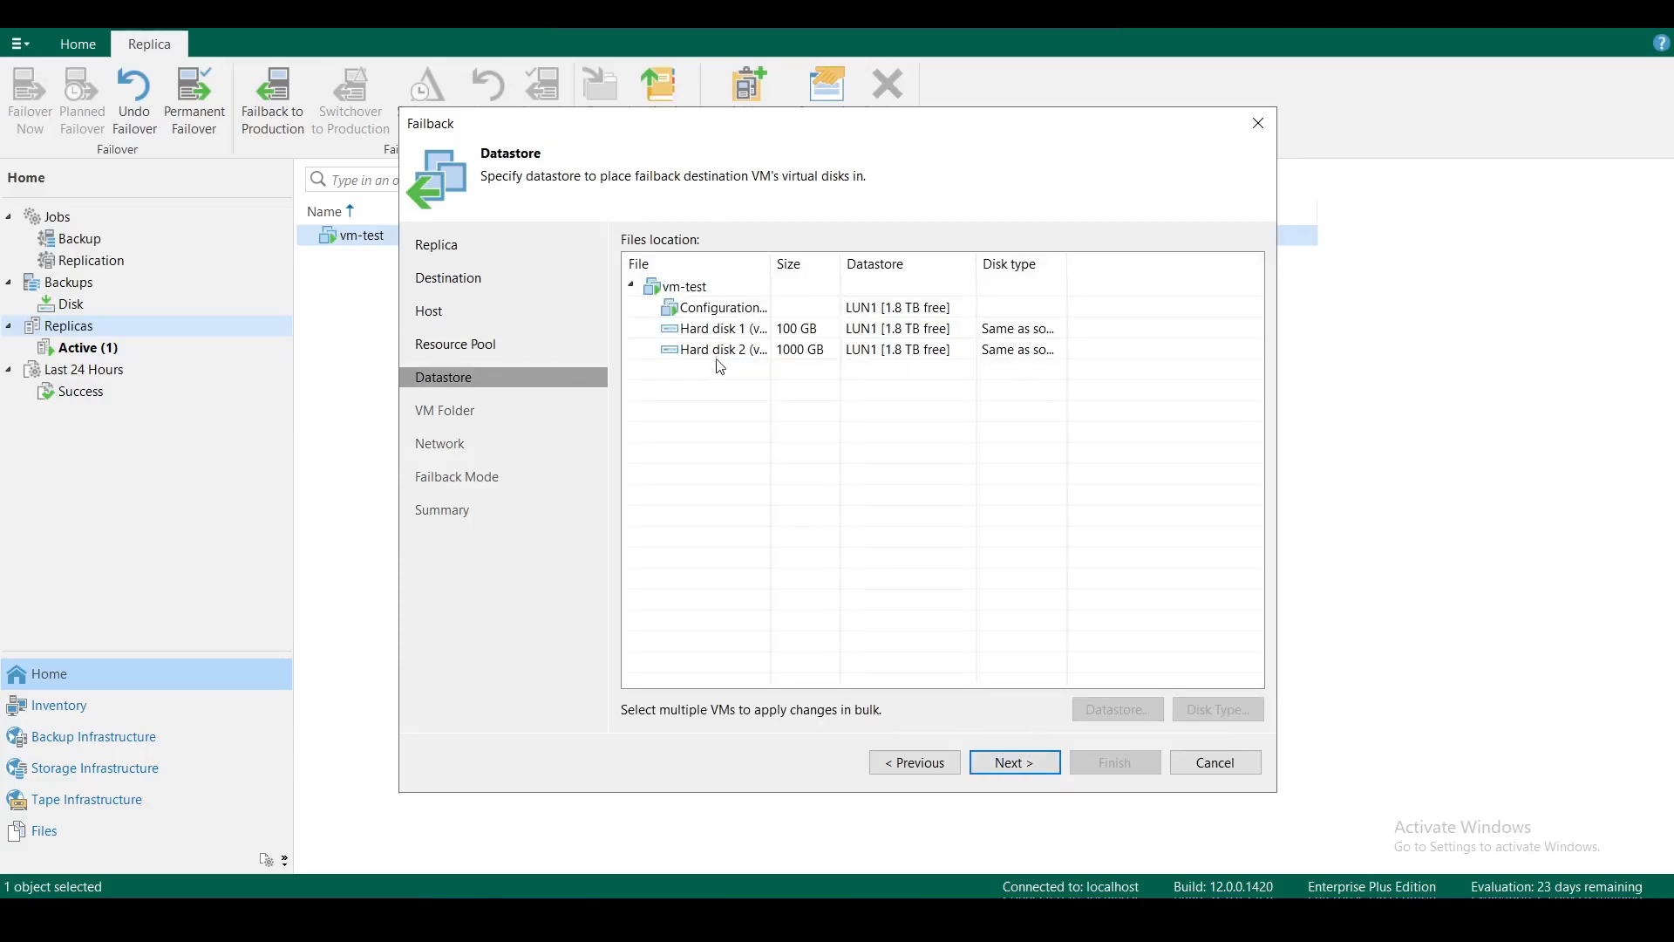
pyautogui.click(726, 310)
pyautogui.click(737, 337)
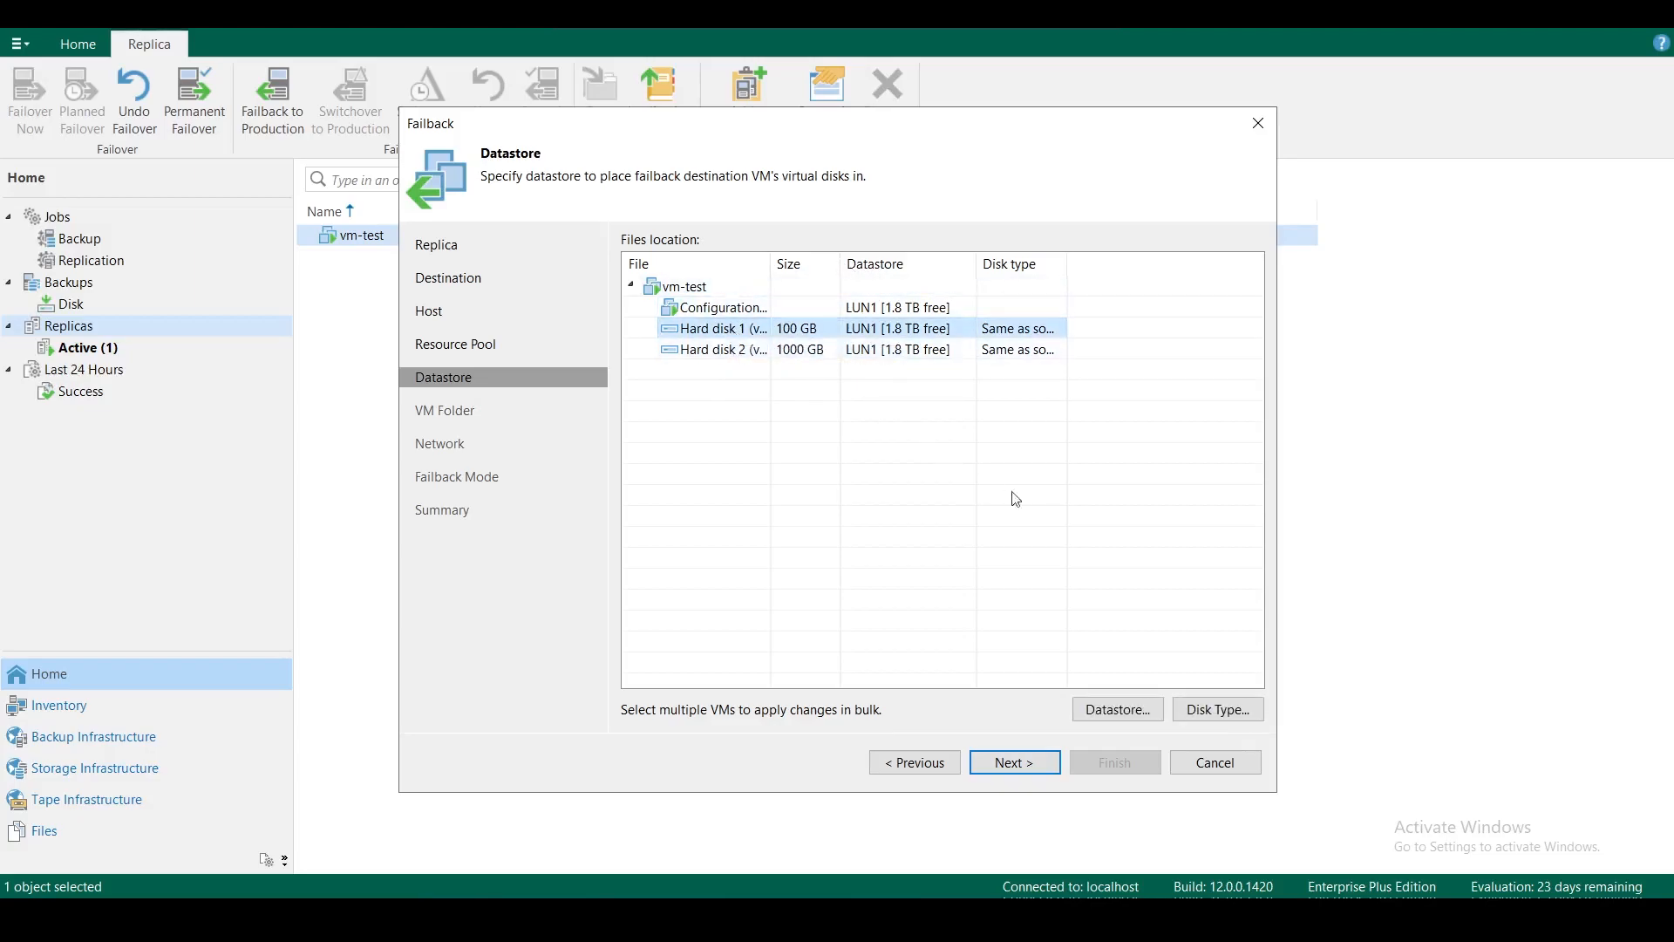
pyautogui.click(1186, 708)
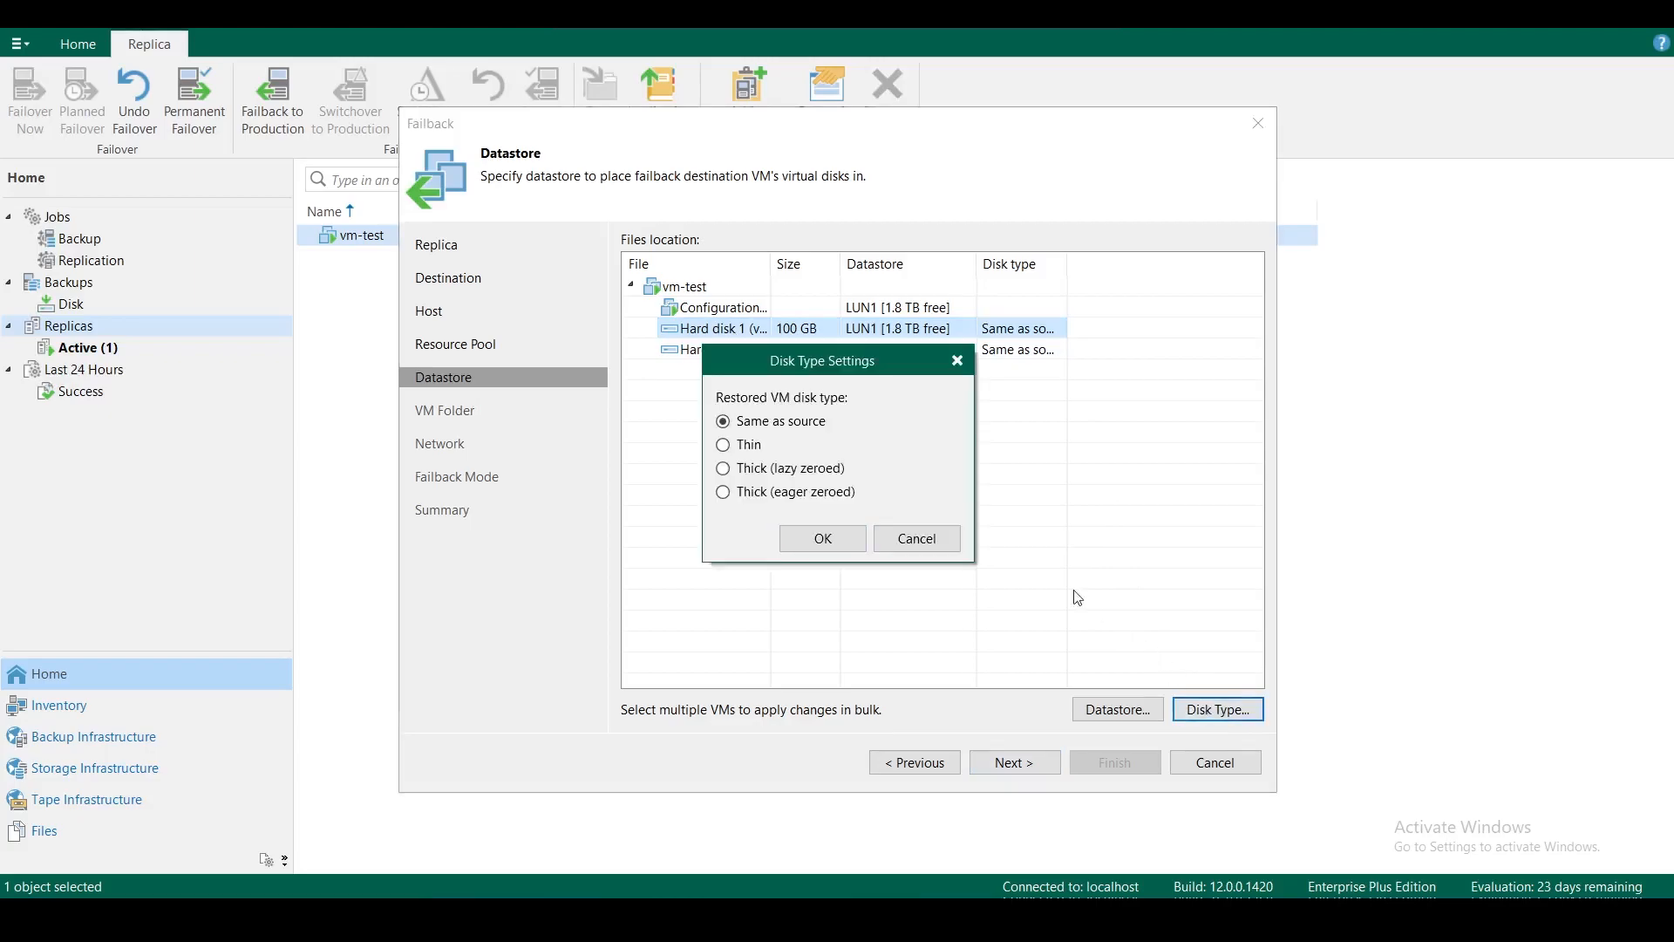
pyautogui.click(929, 545)
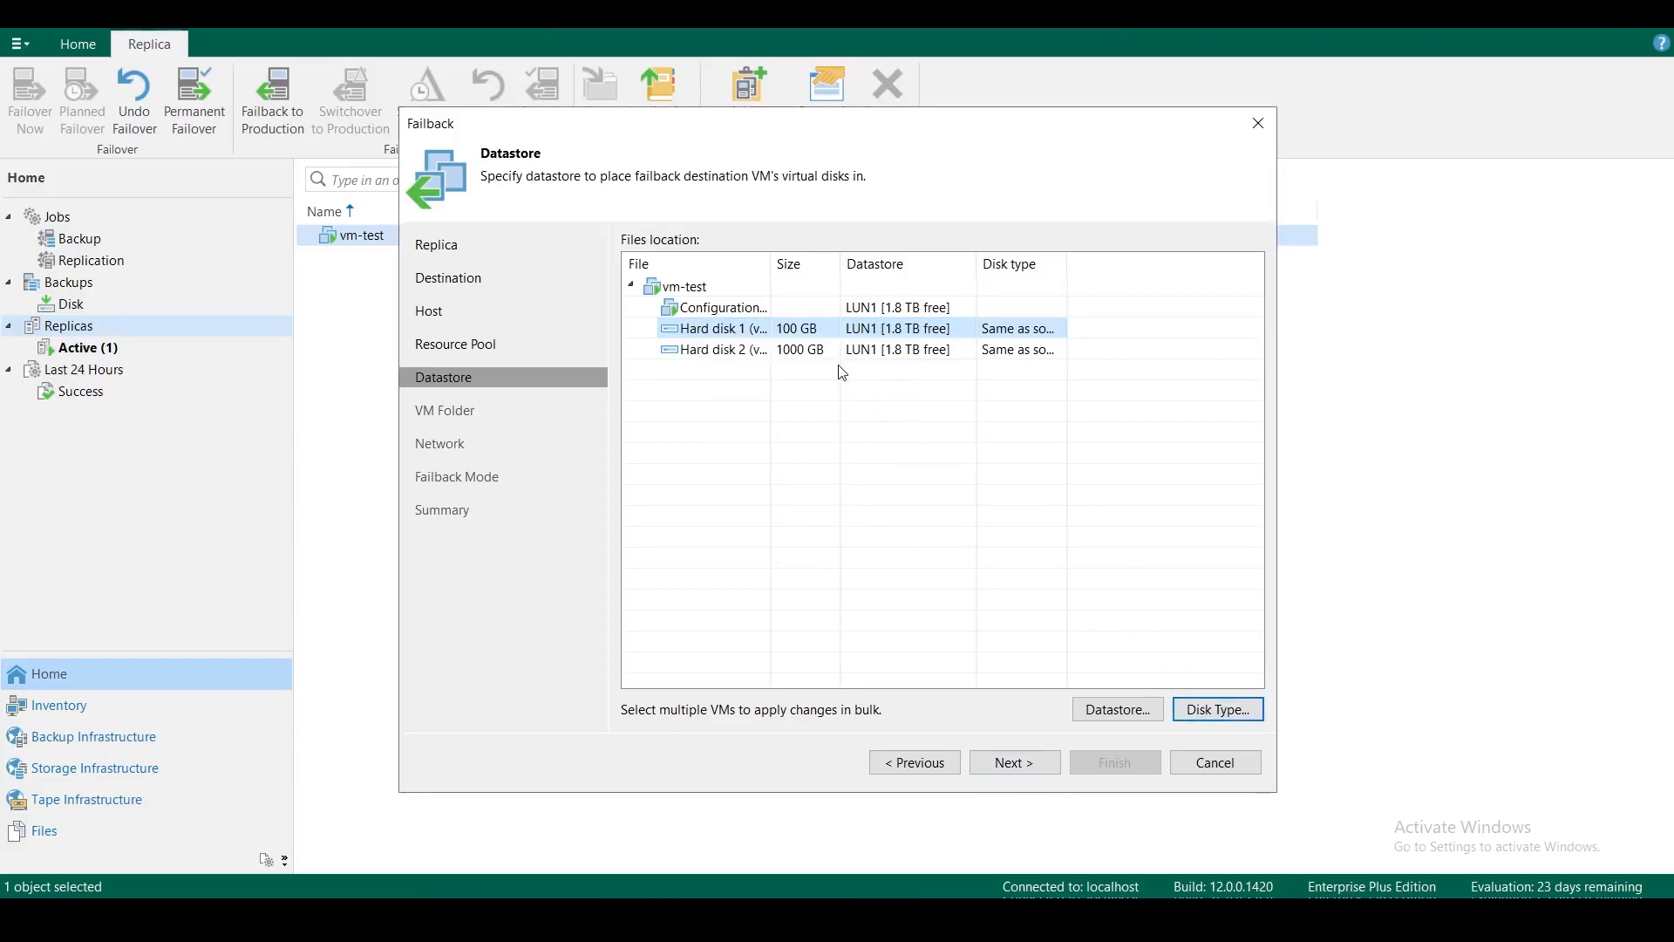
# - Set the restored disk type to Thin for both Hard disk 2 and Hard disk 1 of vm-test
pyautogui.click(807, 351)
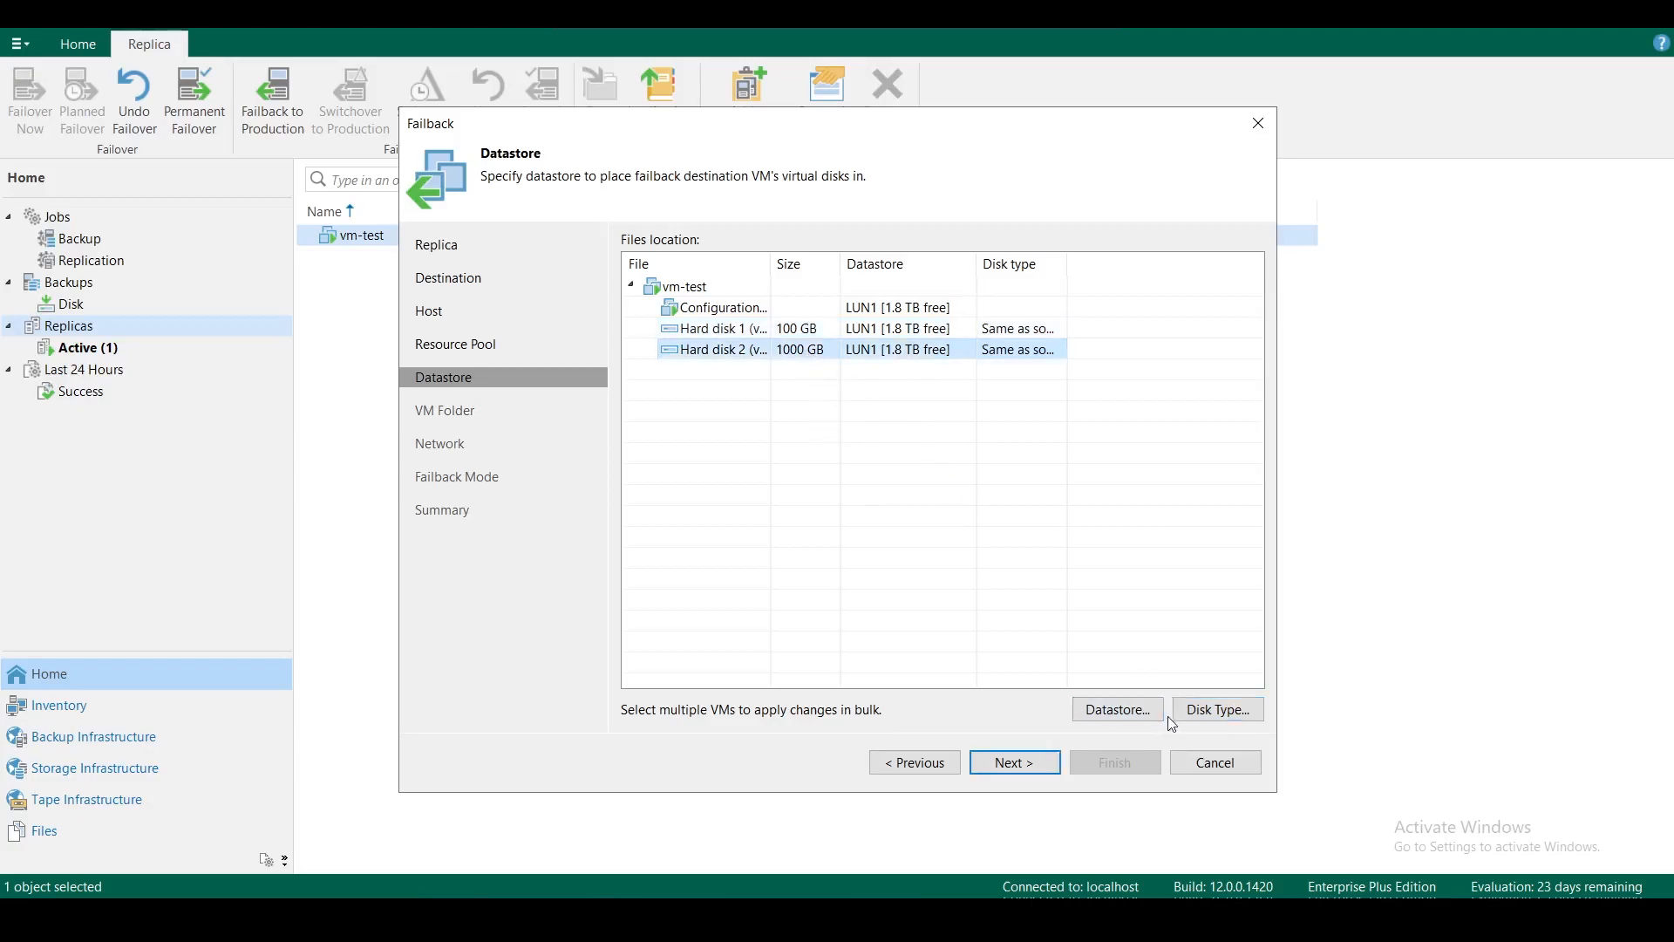
pyautogui.click(1194, 714)
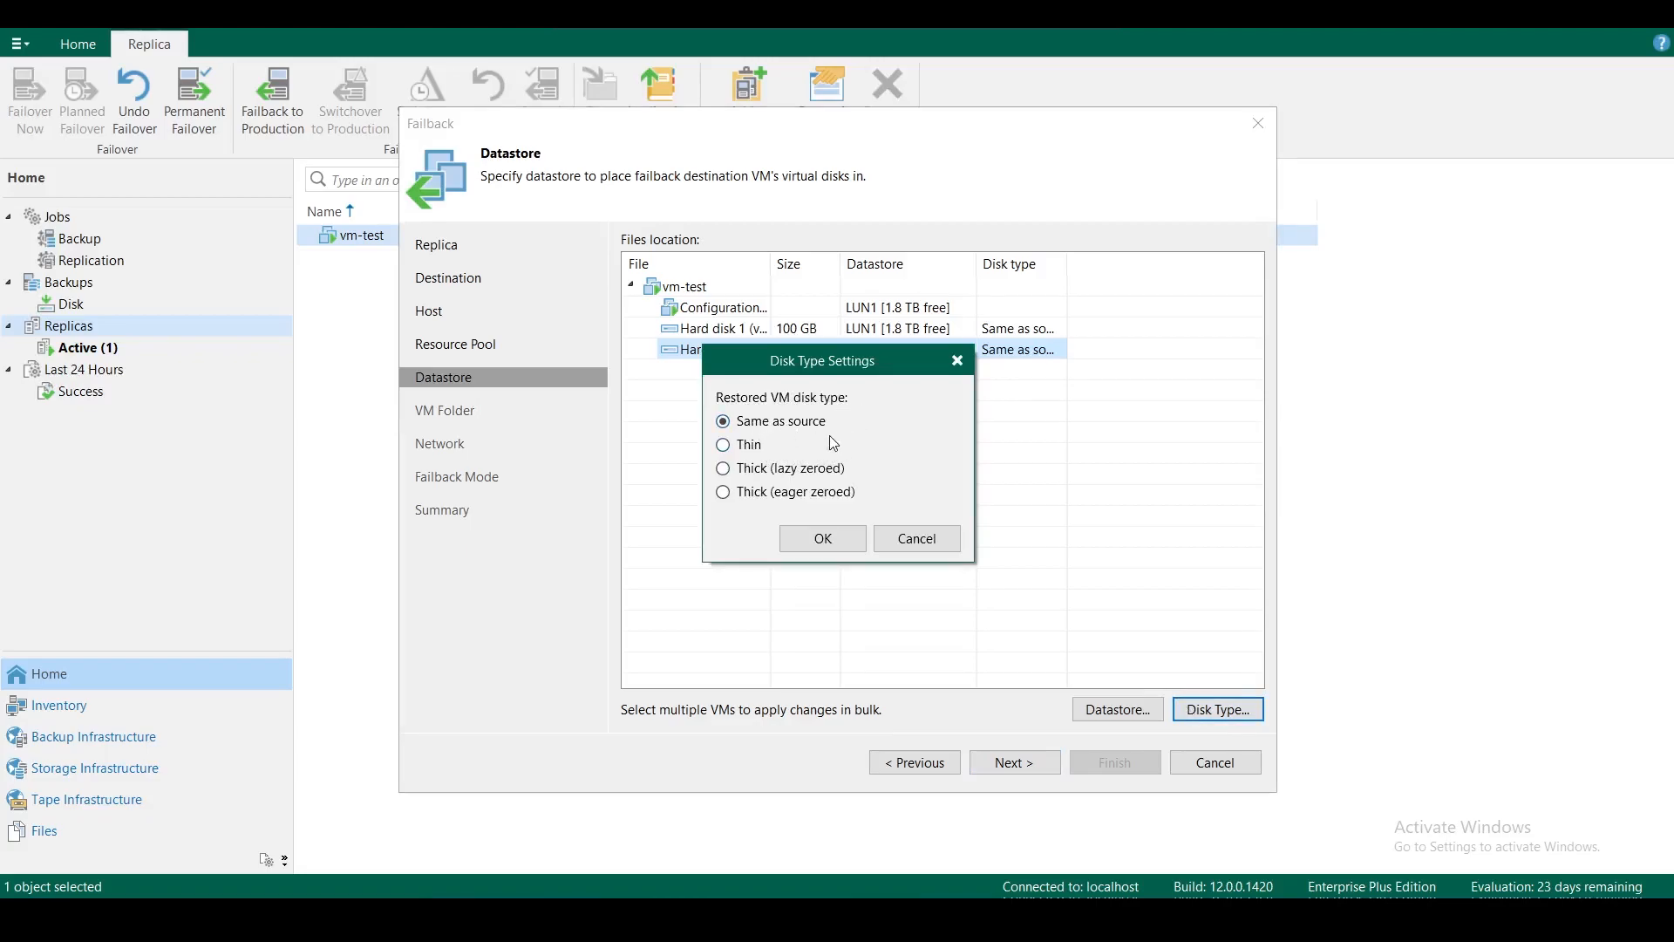
pyautogui.click(741, 446)
pyautogui.click(818, 541)
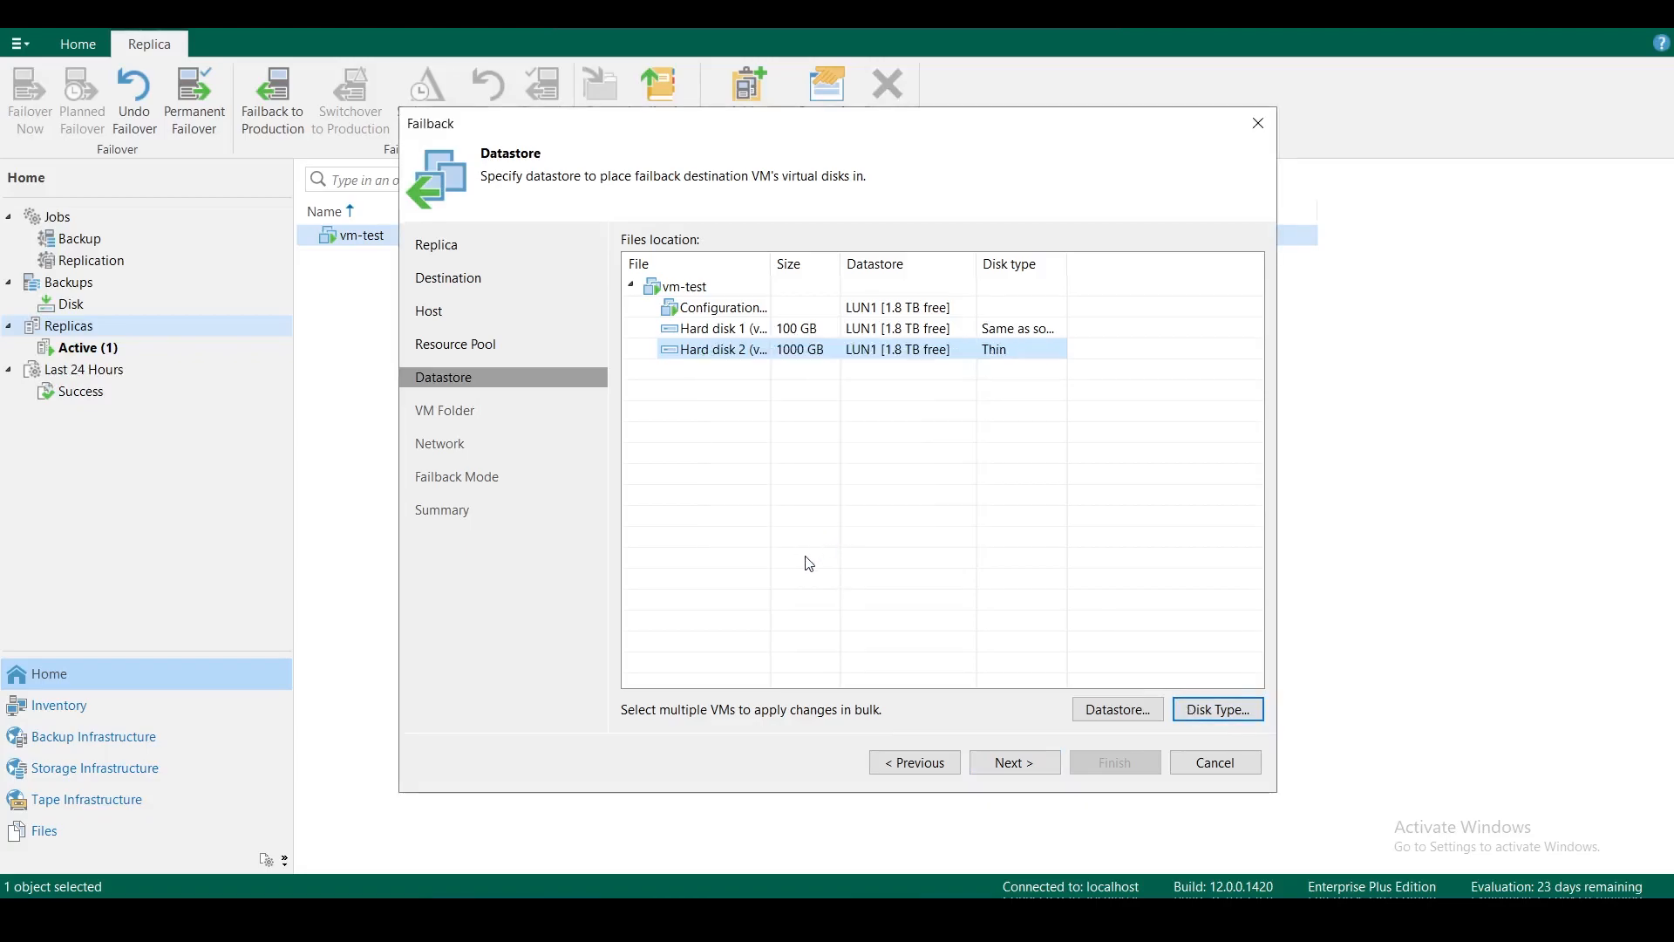
pyautogui.click(990, 328)
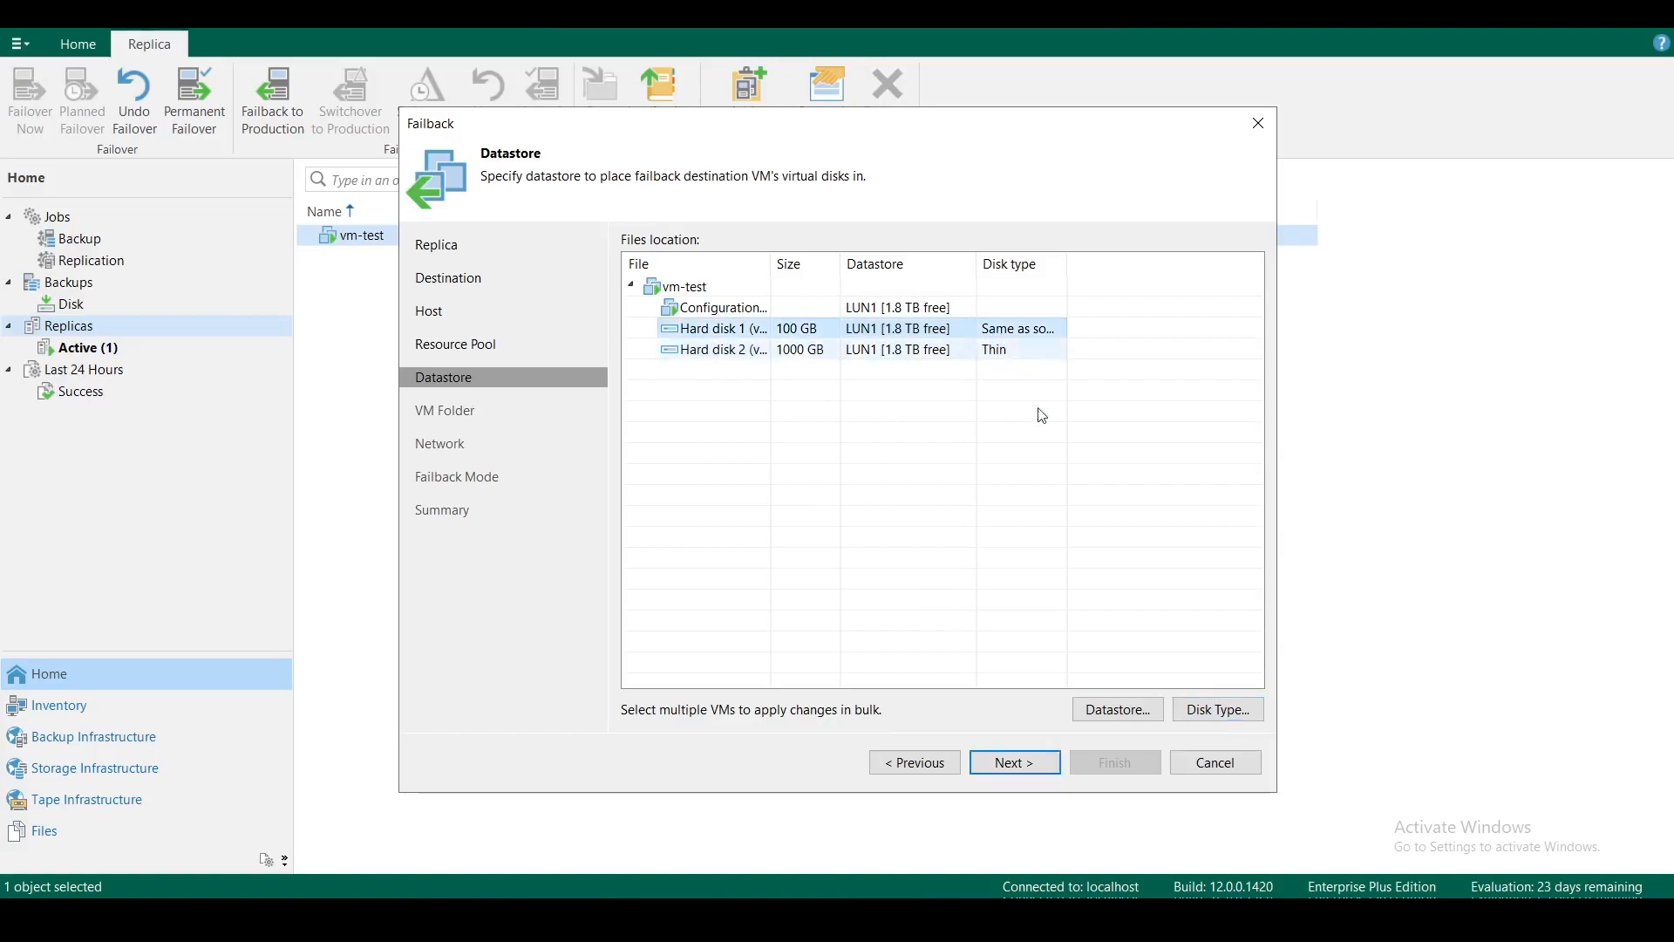
pyautogui.click(1205, 711)
pyautogui.click(752, 451)
pyautogui.click(806, 539)
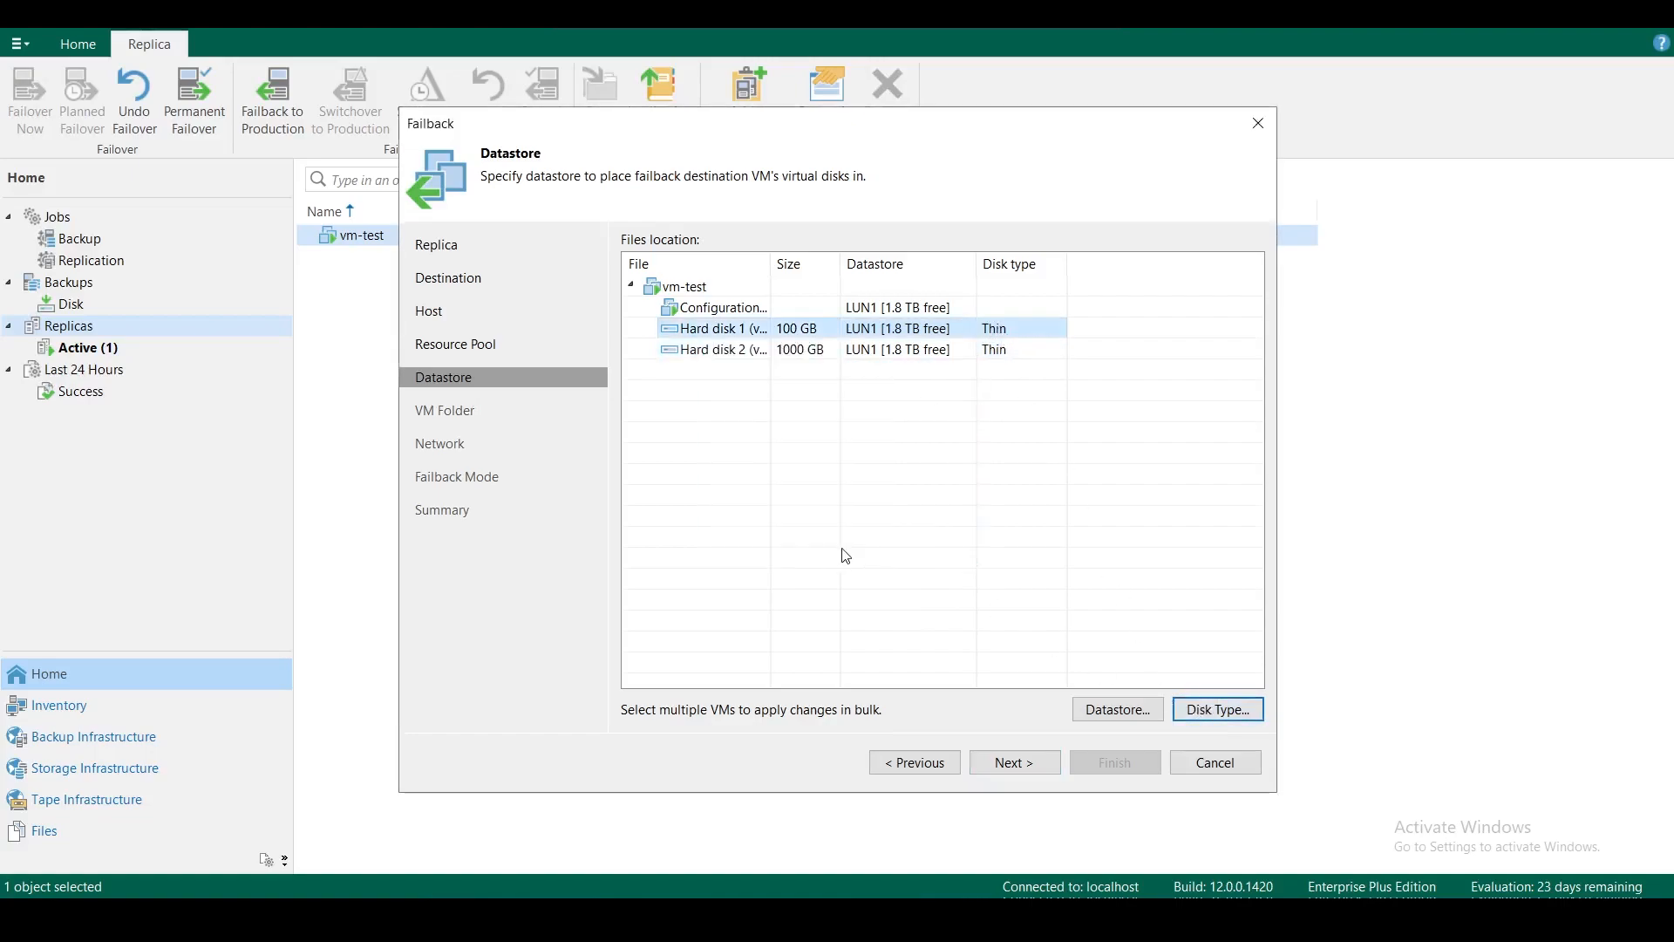
pyautogui.click(1118, 709)
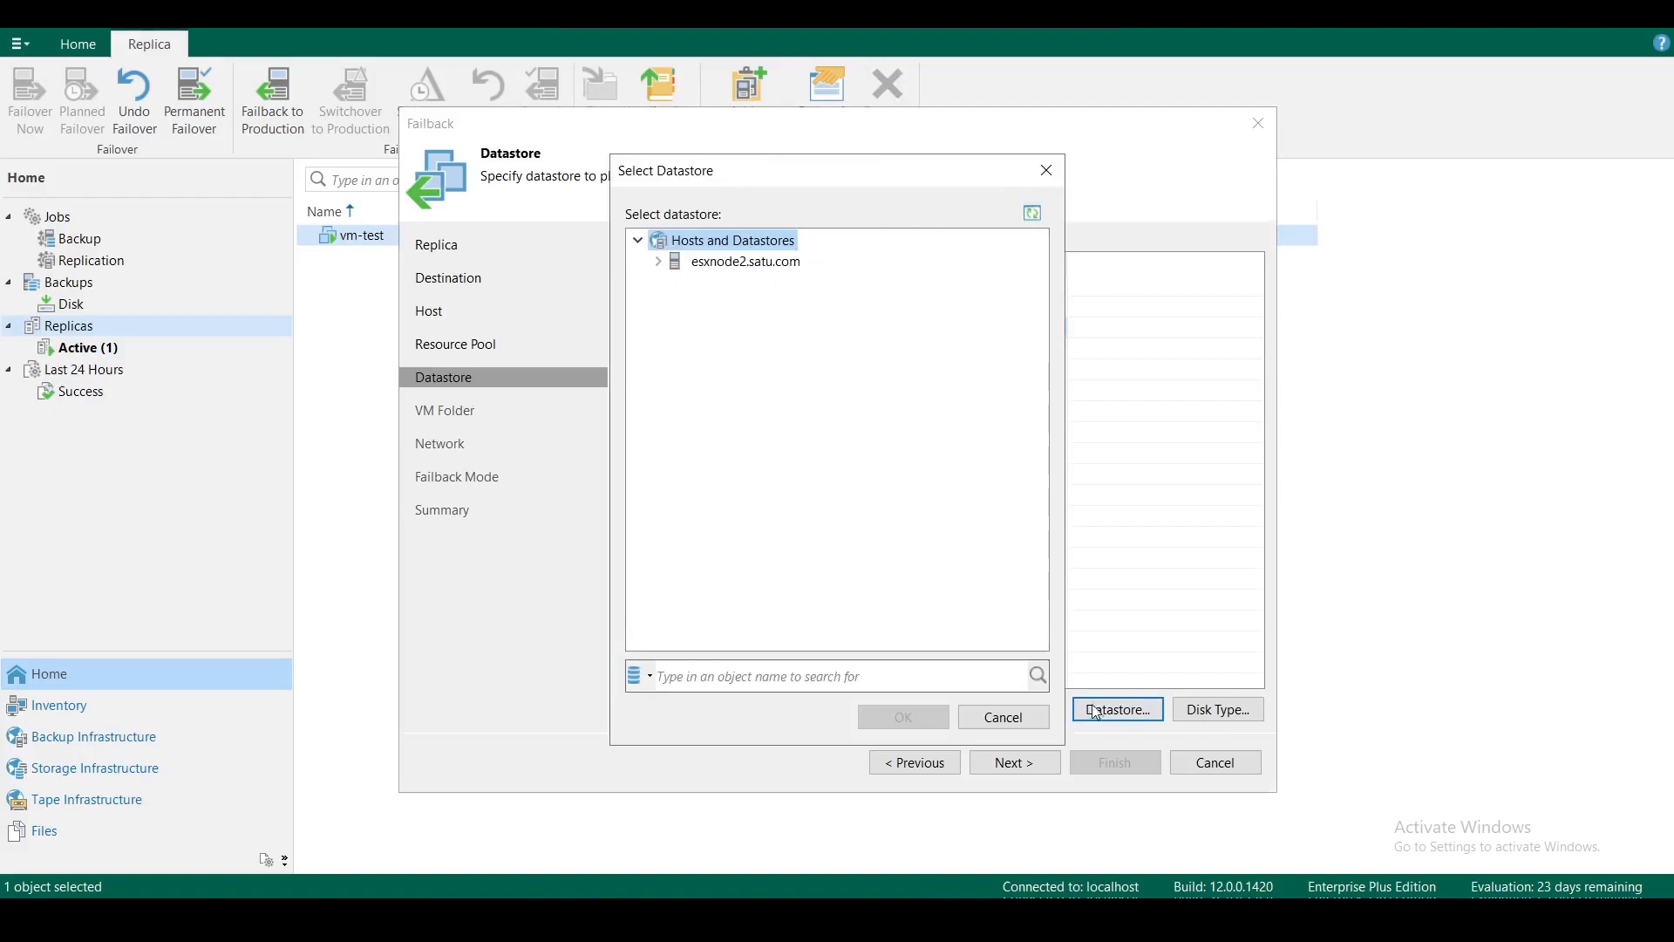
pyautogui.click(678, 303)
pyautogui.click(698, 324)
pyautogui.click(714, 328)
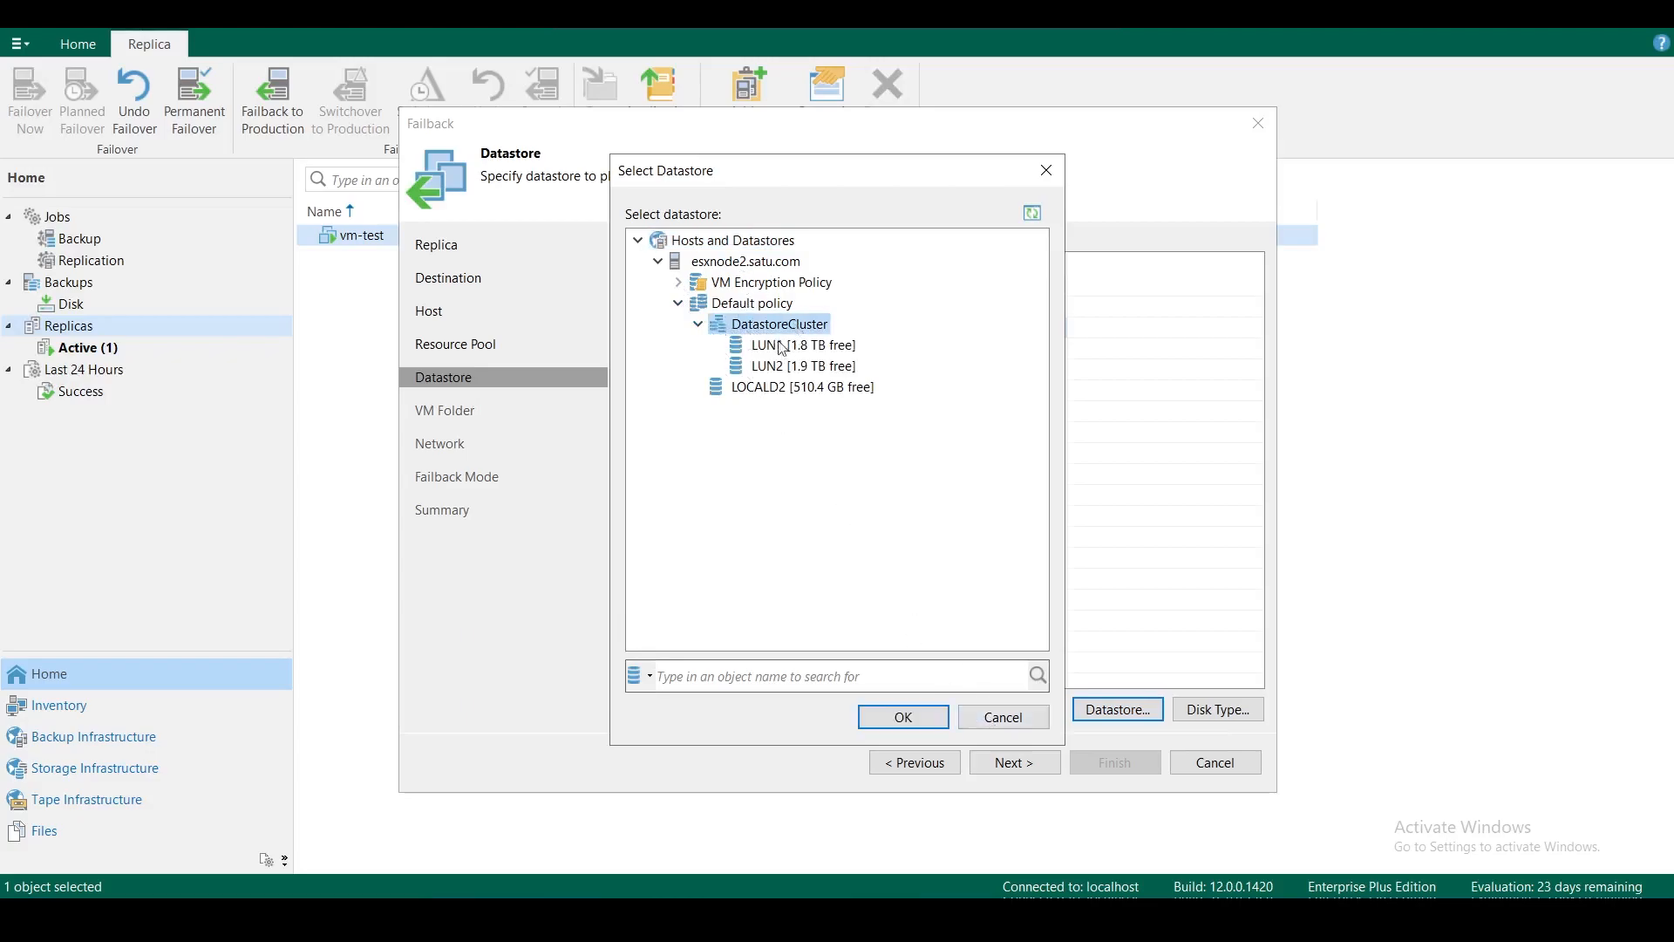
pyautogui.click(1020, 724)
# - Accept the LUN1 datastore, the 005_Test folder with VM tags restored, and the existing network mapping for the failback VM
pyautogui.click(1027, 763)
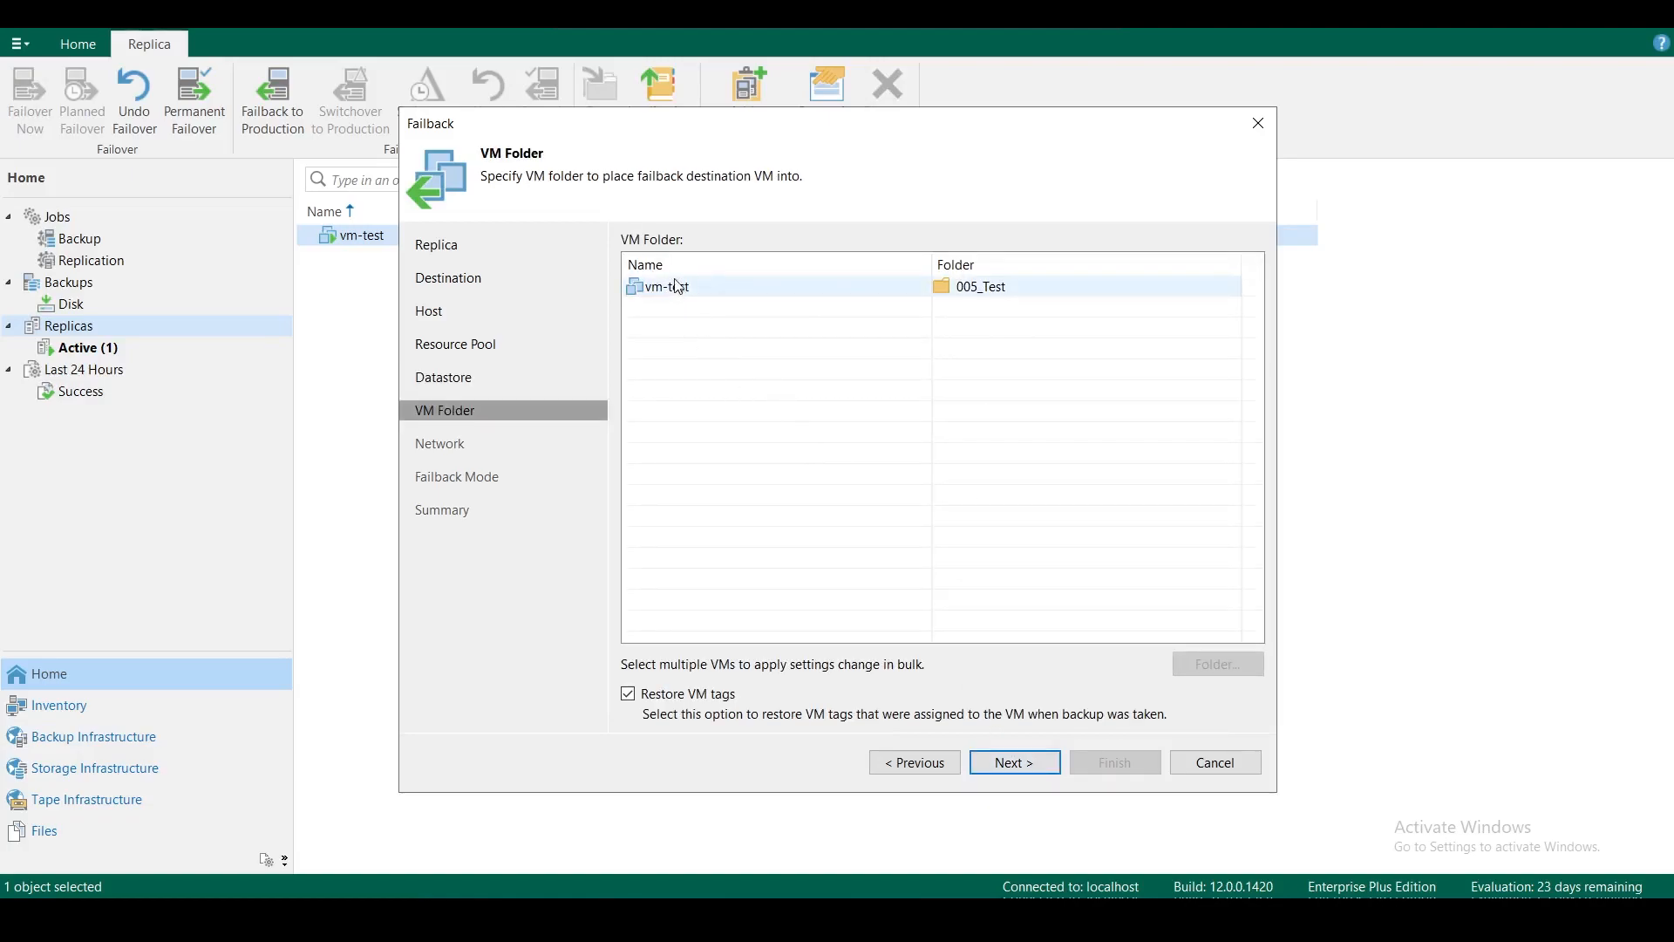
pyautogui.click(1034, 762)
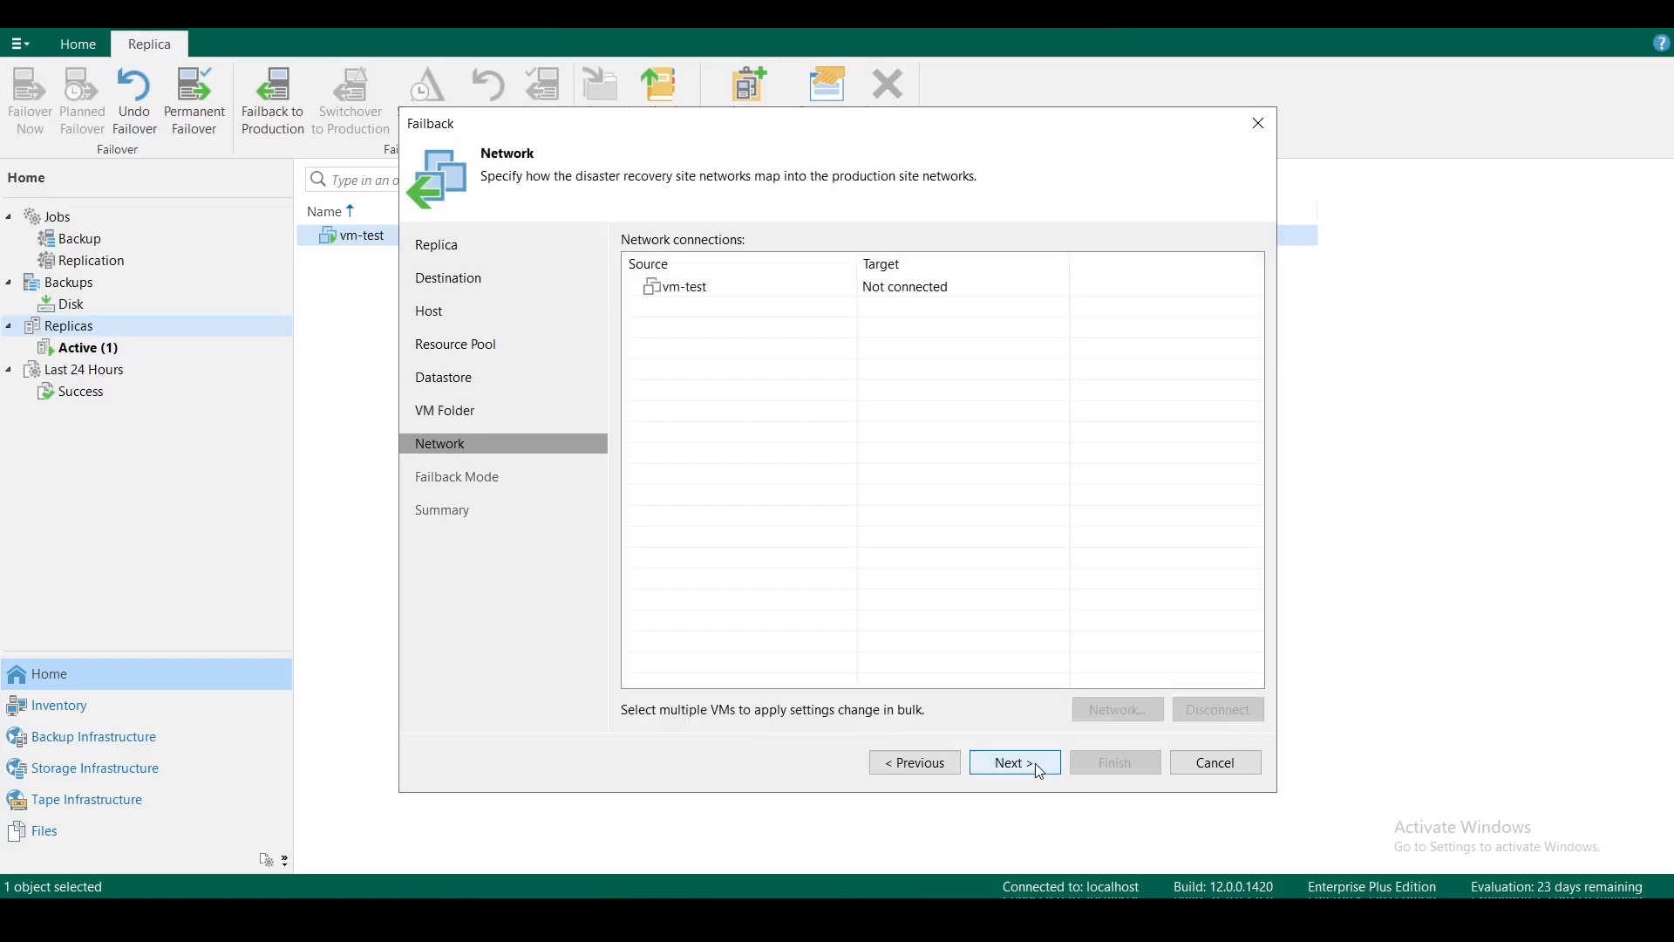
pyautogui.click(814, 291)
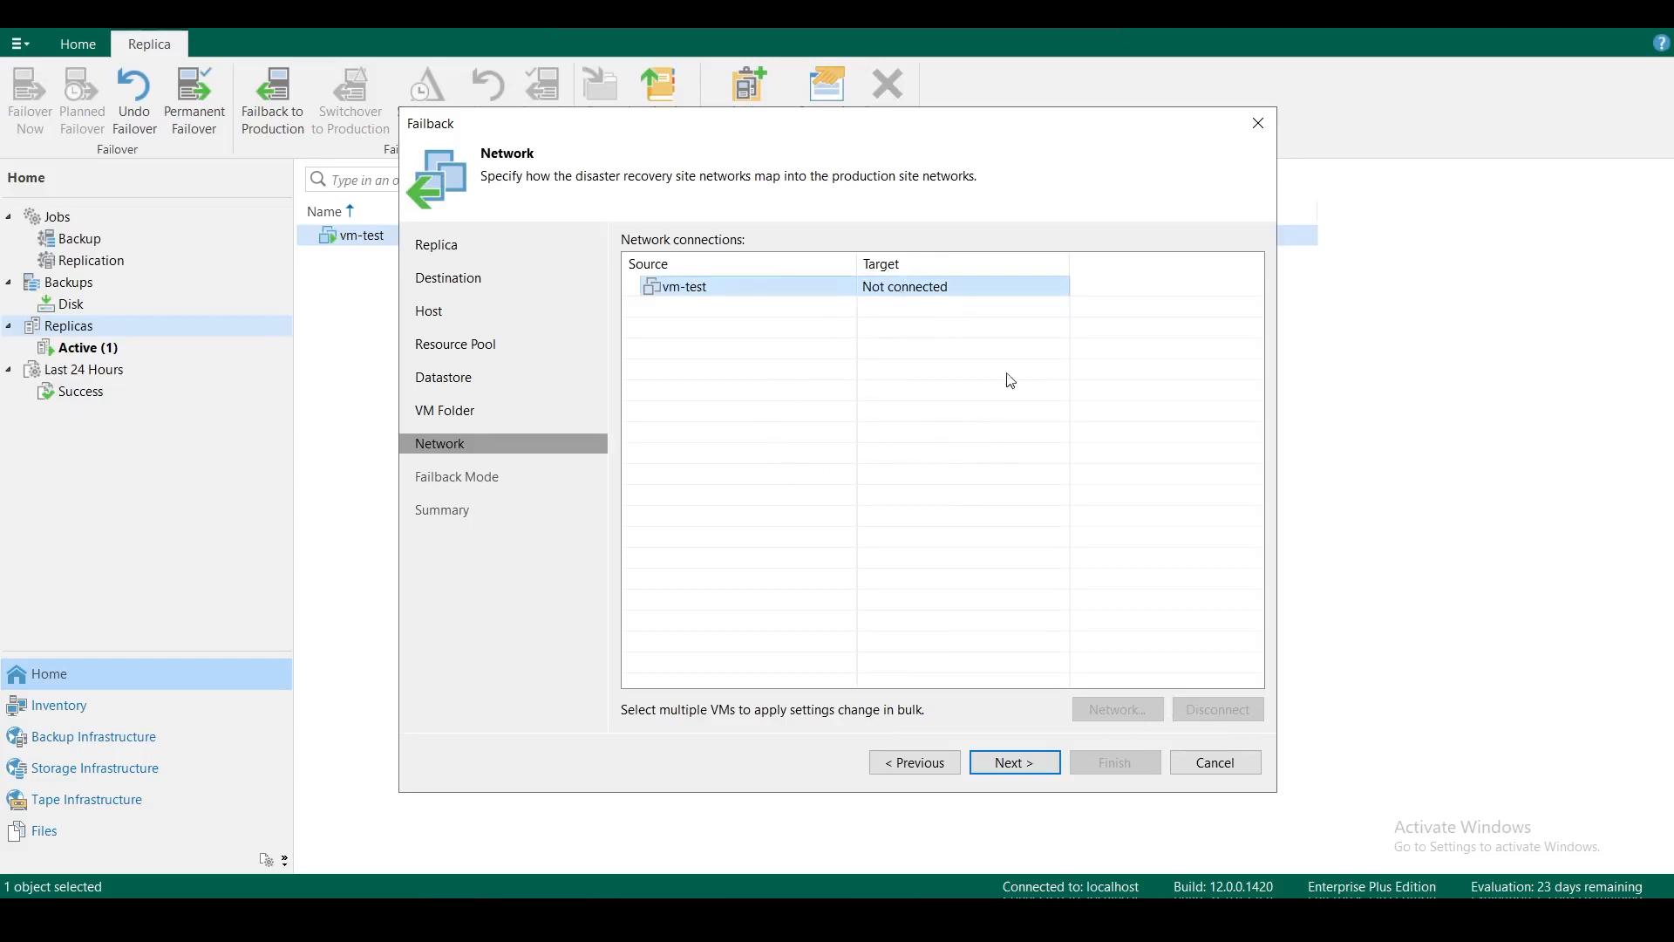
pyautogui.click(1017, 764)
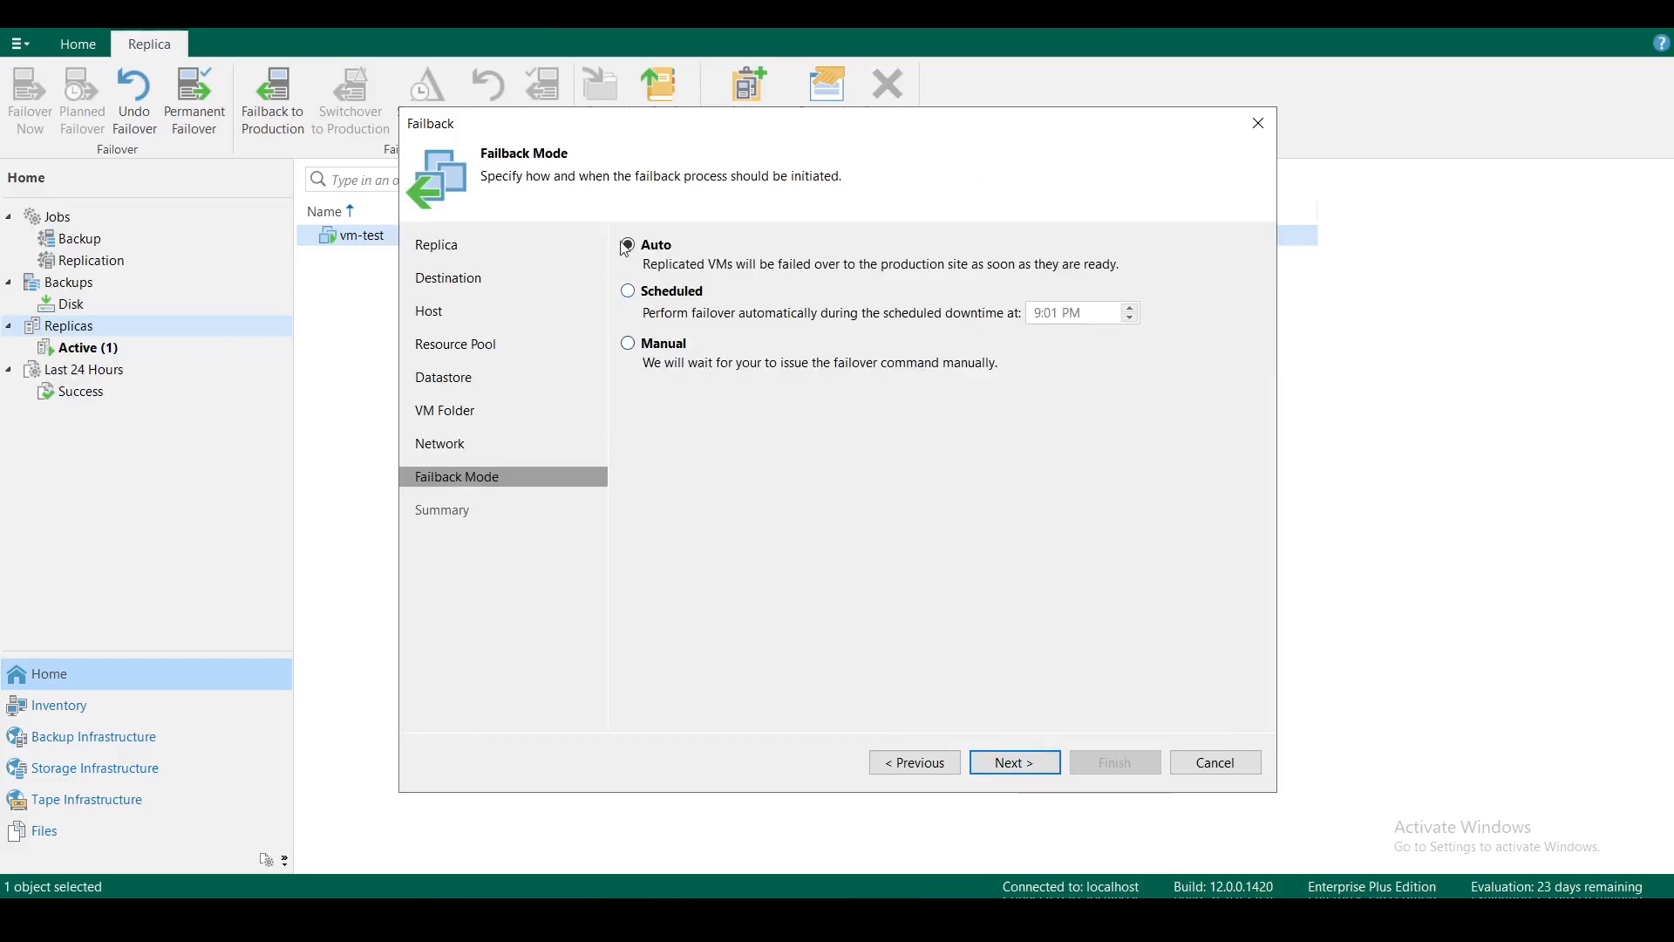
# - Keep the Auto failback mode, enable powering on the target VM after restoring, and start the failback
pyautogui.click(1014, 760)
pyautogui.click(745, 689)
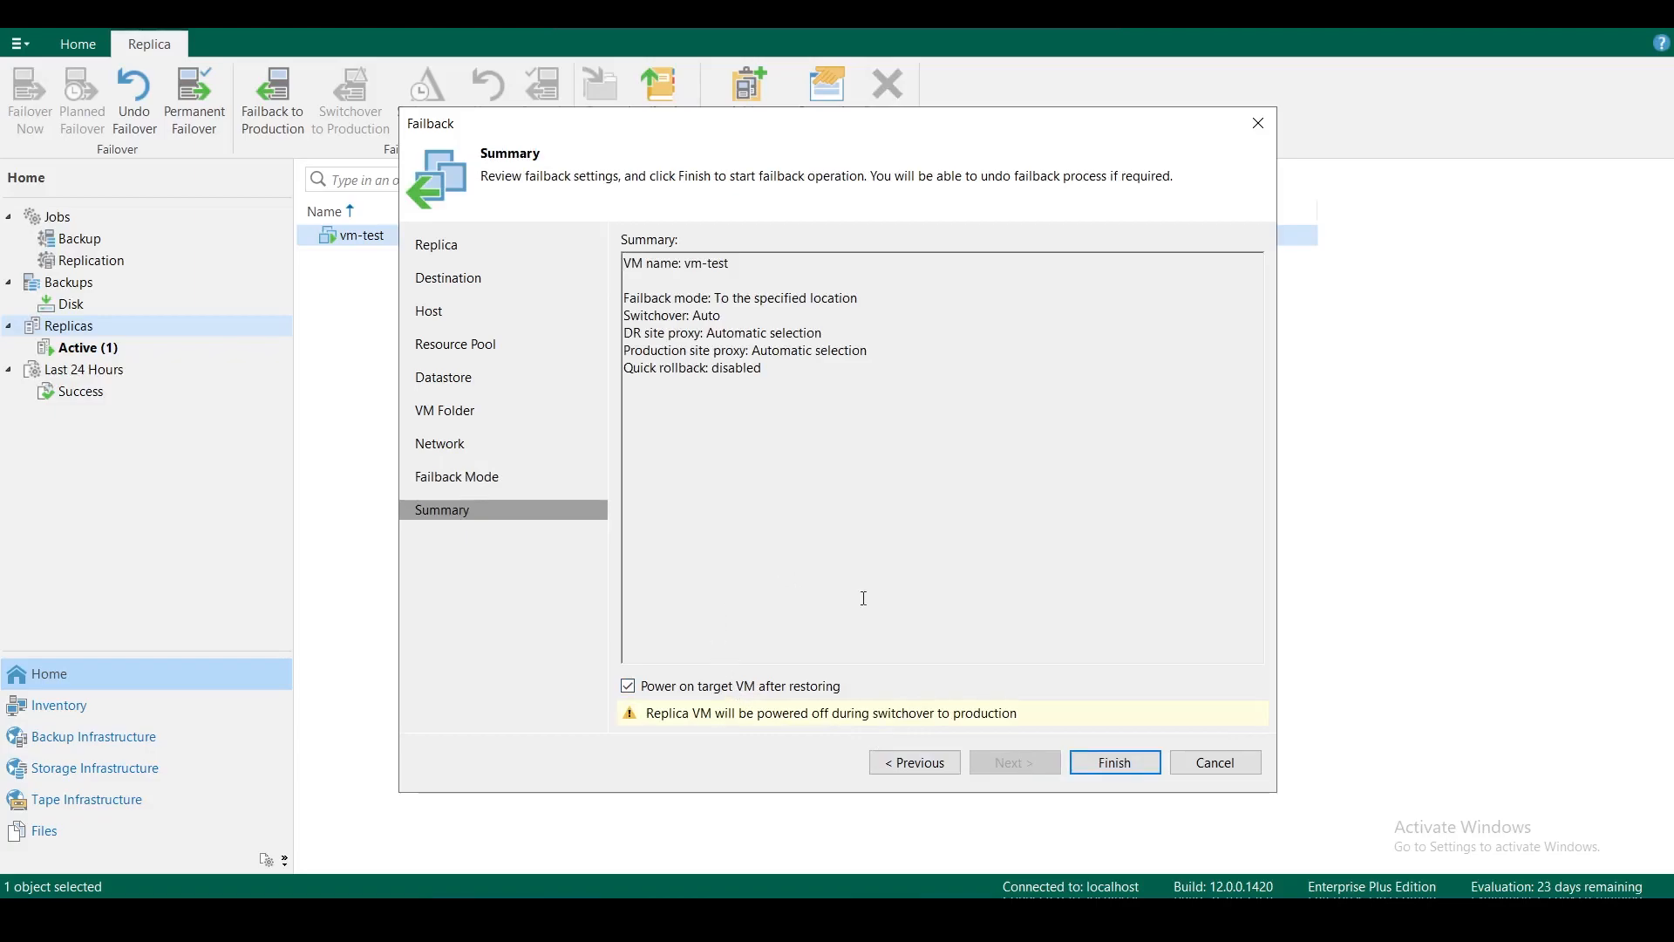
pyautogui.click(1133, 765)
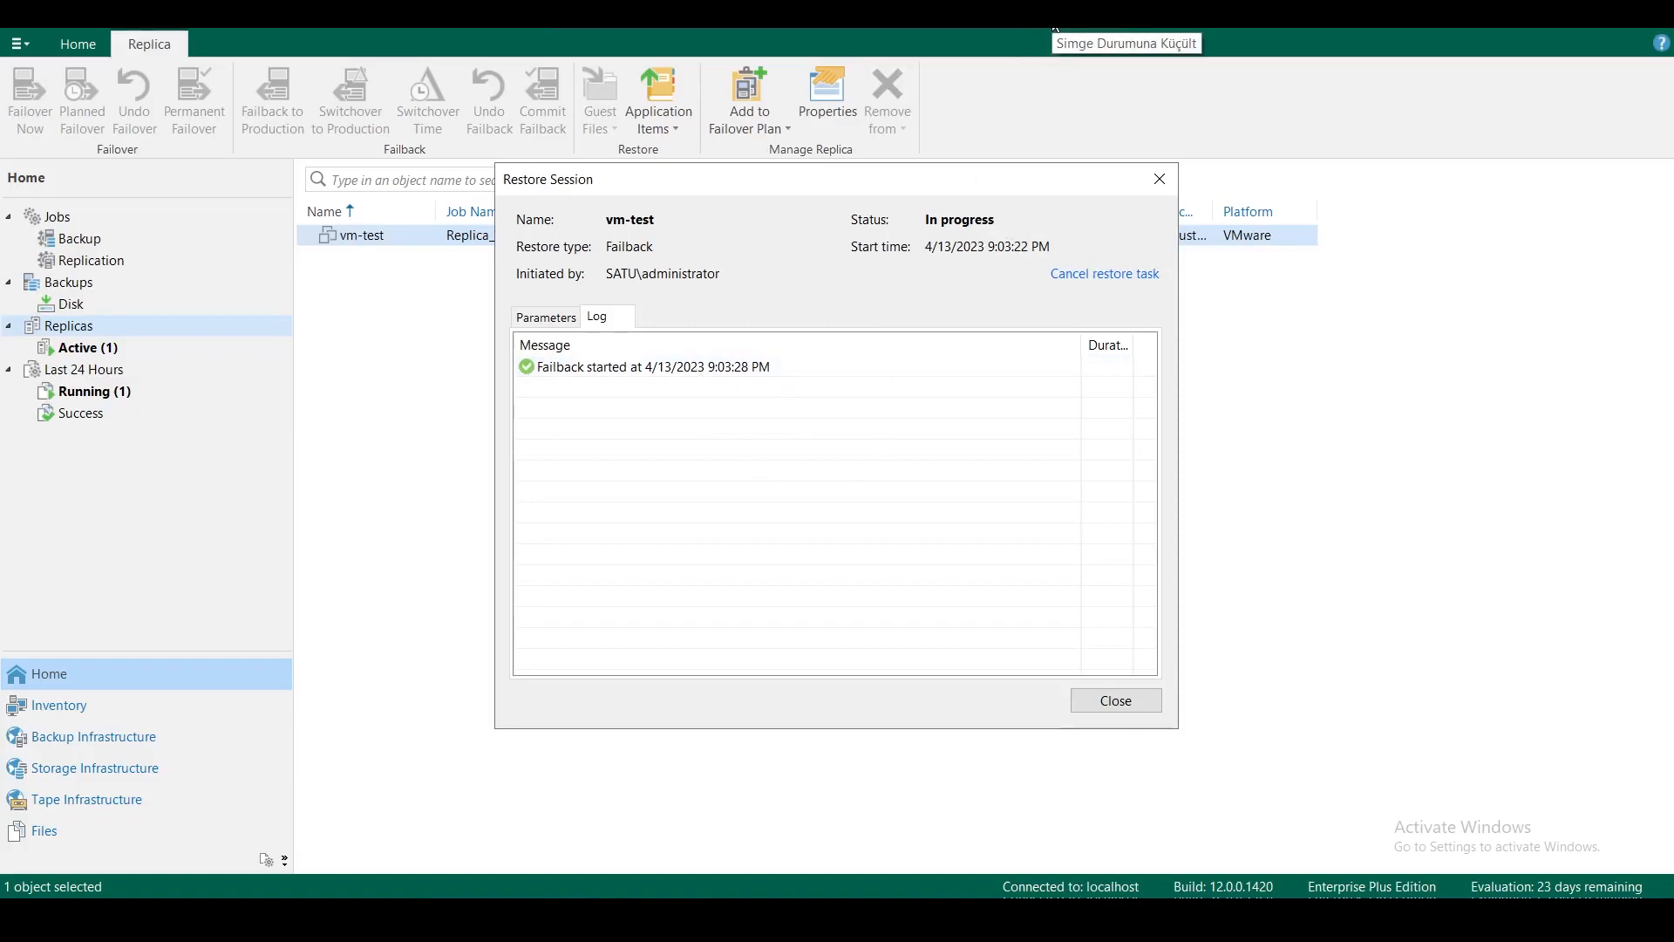
# - Switch to the vSphere Client and view the summary of vm-test in the 005_Test folder
pyautogui.click(1055, 29)
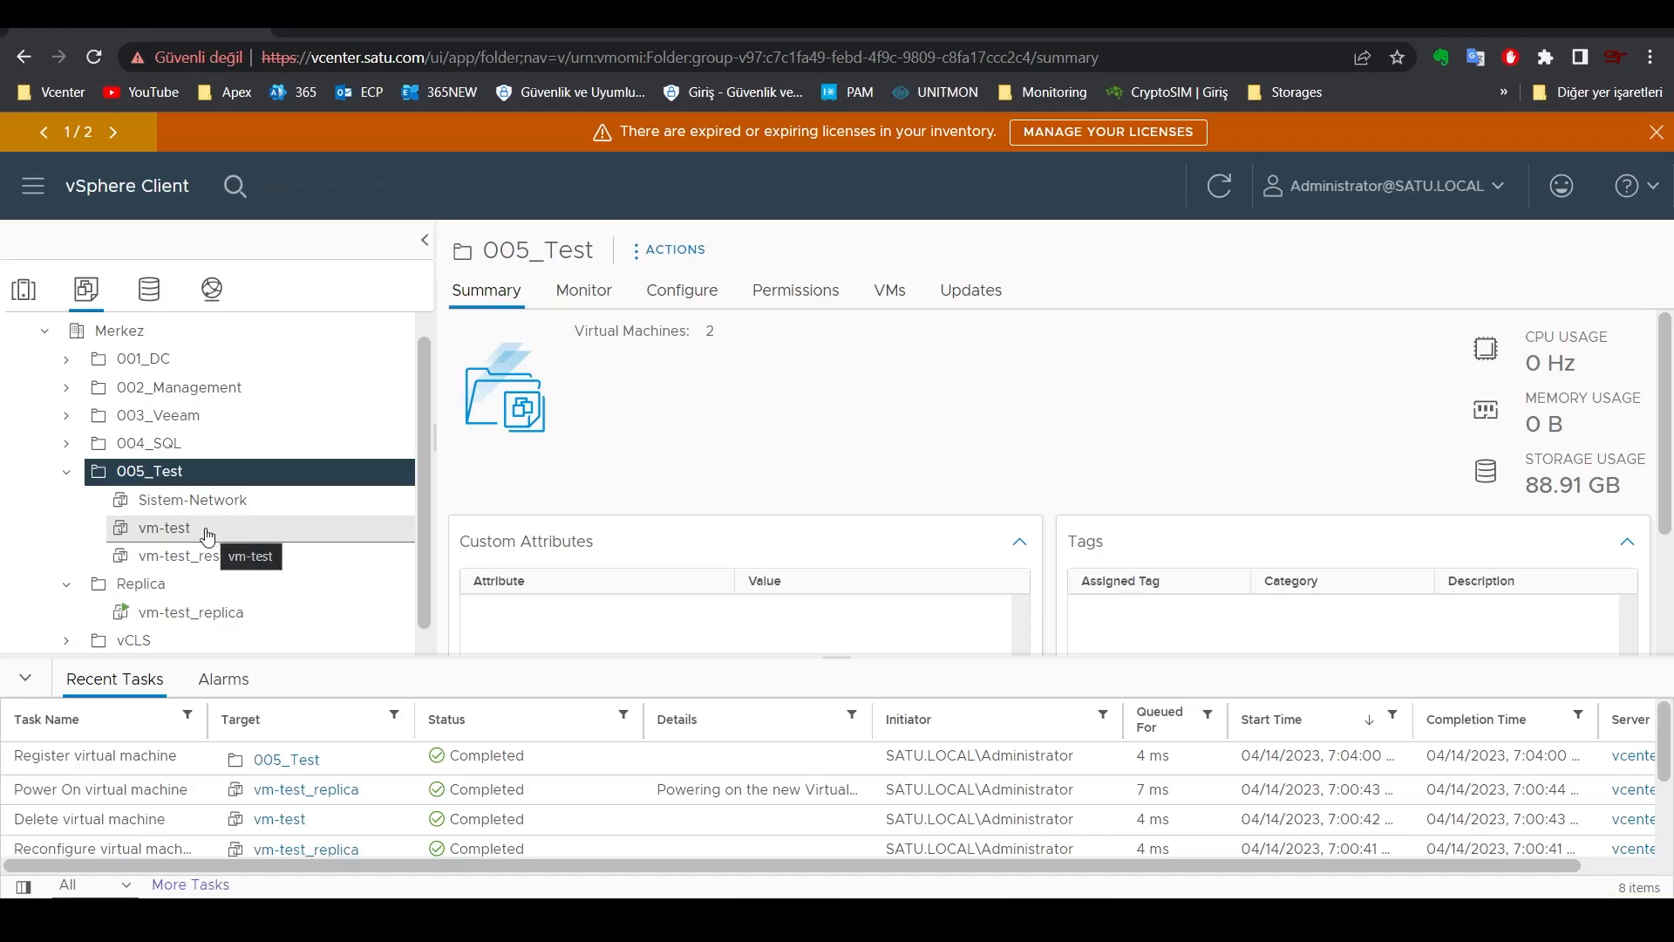
pyautogui.click(176, 533)
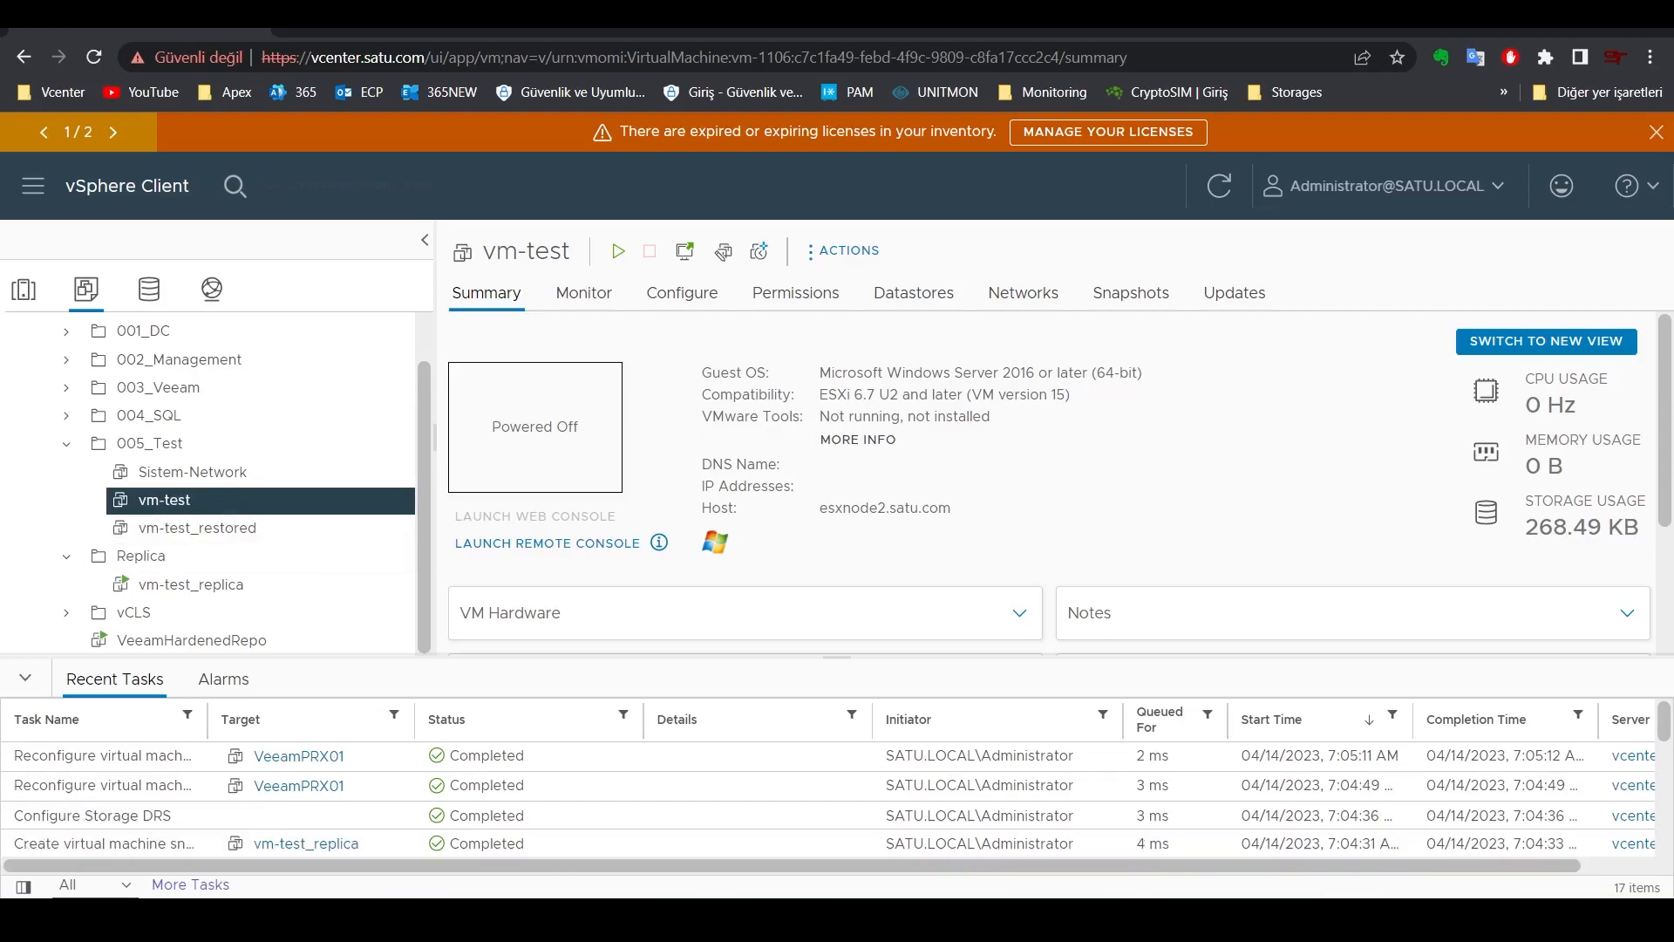
# - Switch back to Veeam Backup & Replication and close the restore session log of the vm-test failback
pyautogui.click(611, 820)
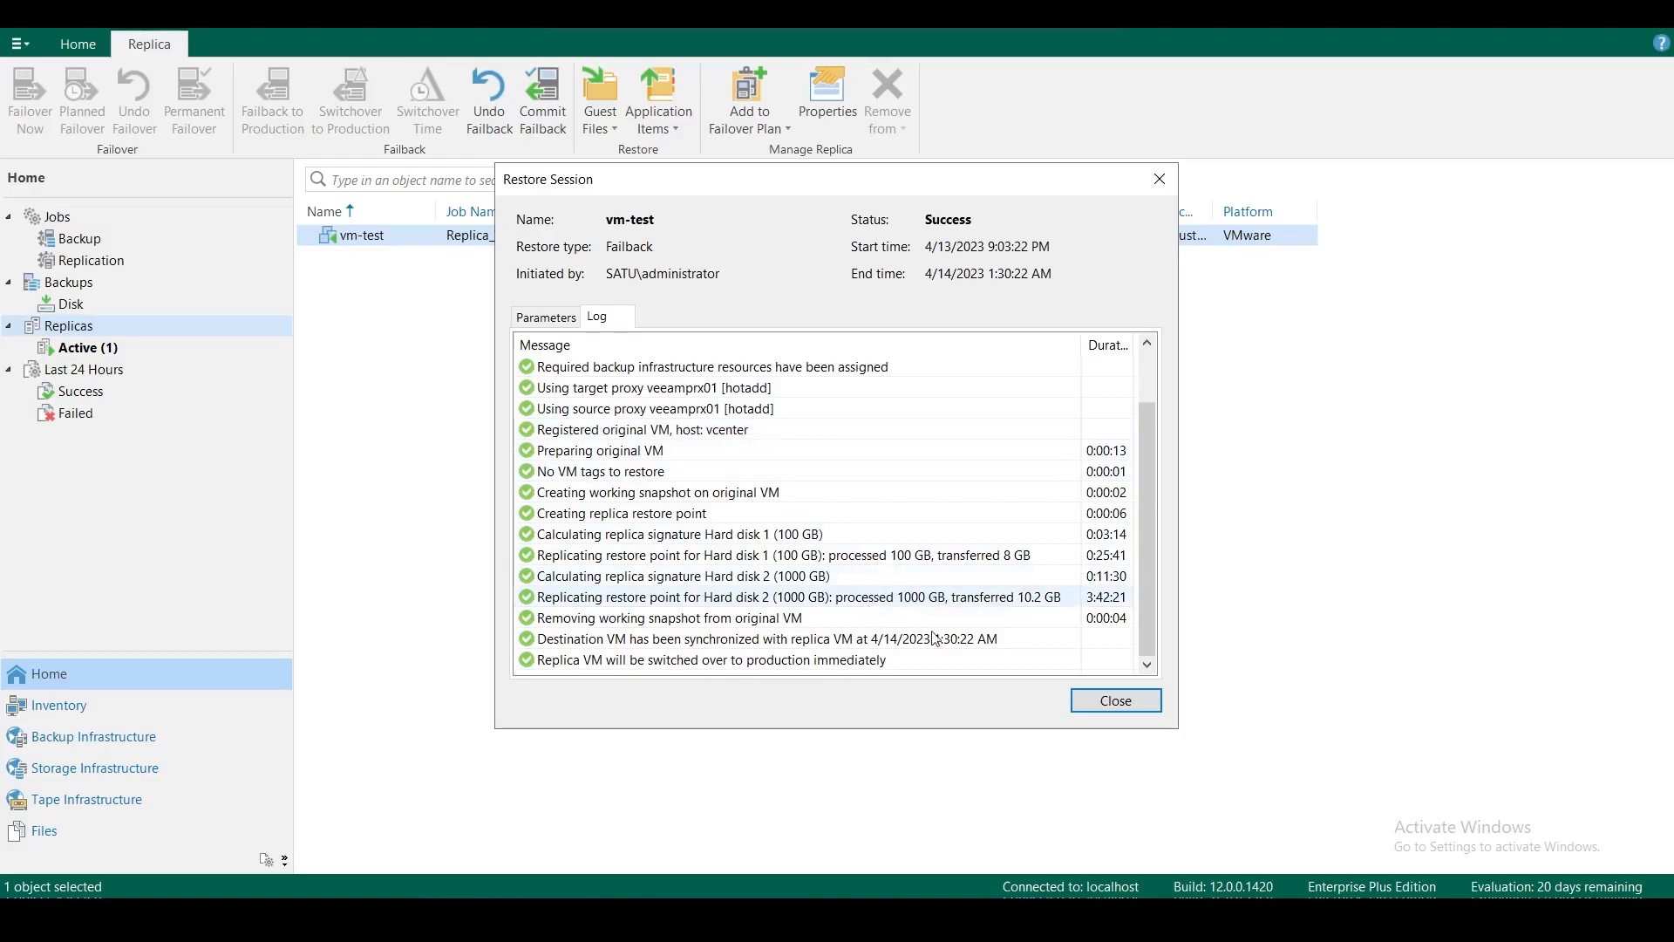
pyautogui.click(1138, 705)
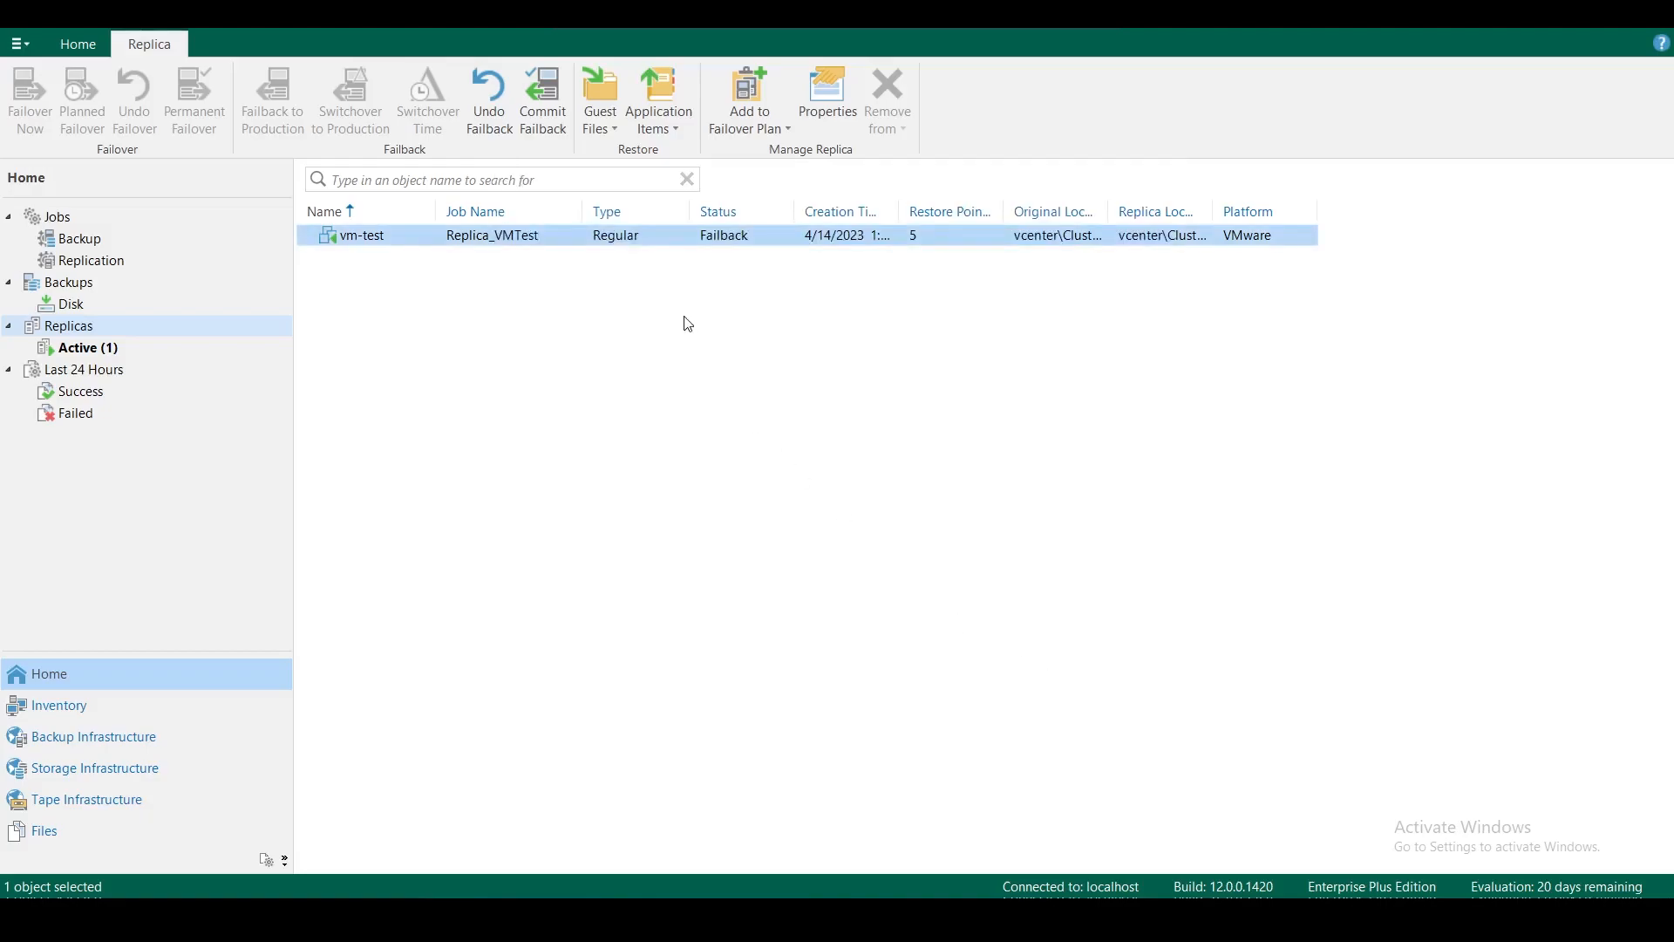
# - Undo the failback of the vm-test replica, confirm it, and close its restore session once the operation has completed
pyautogui.rightClick(684, 237)
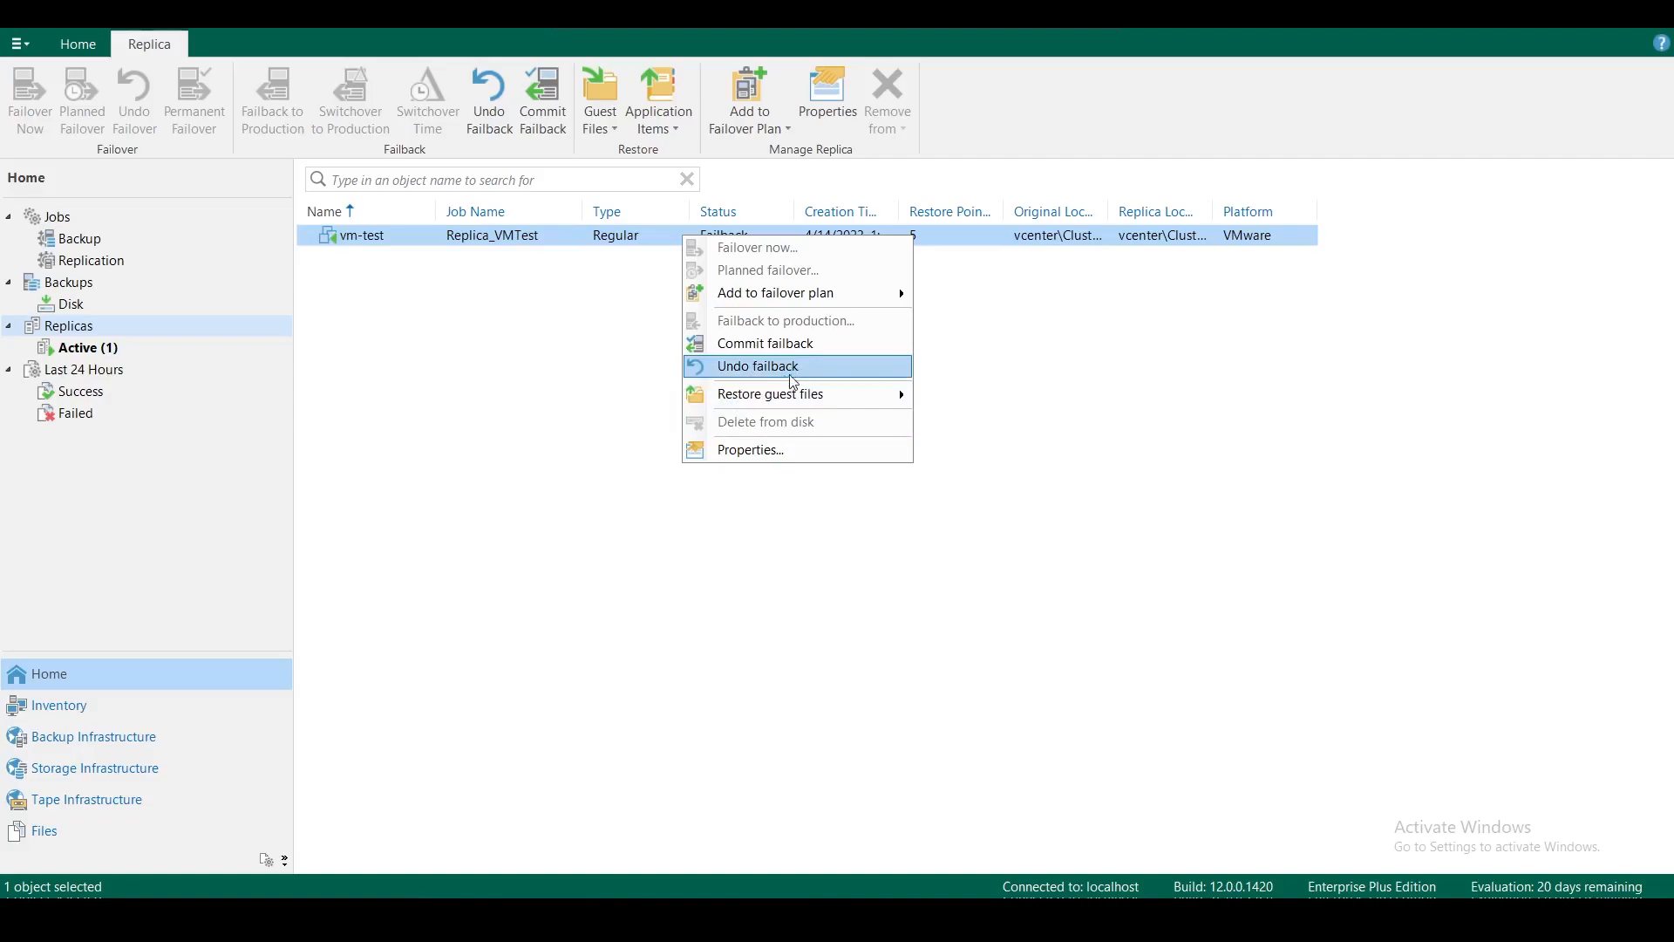
pyautogui.rightClick(739, 229)
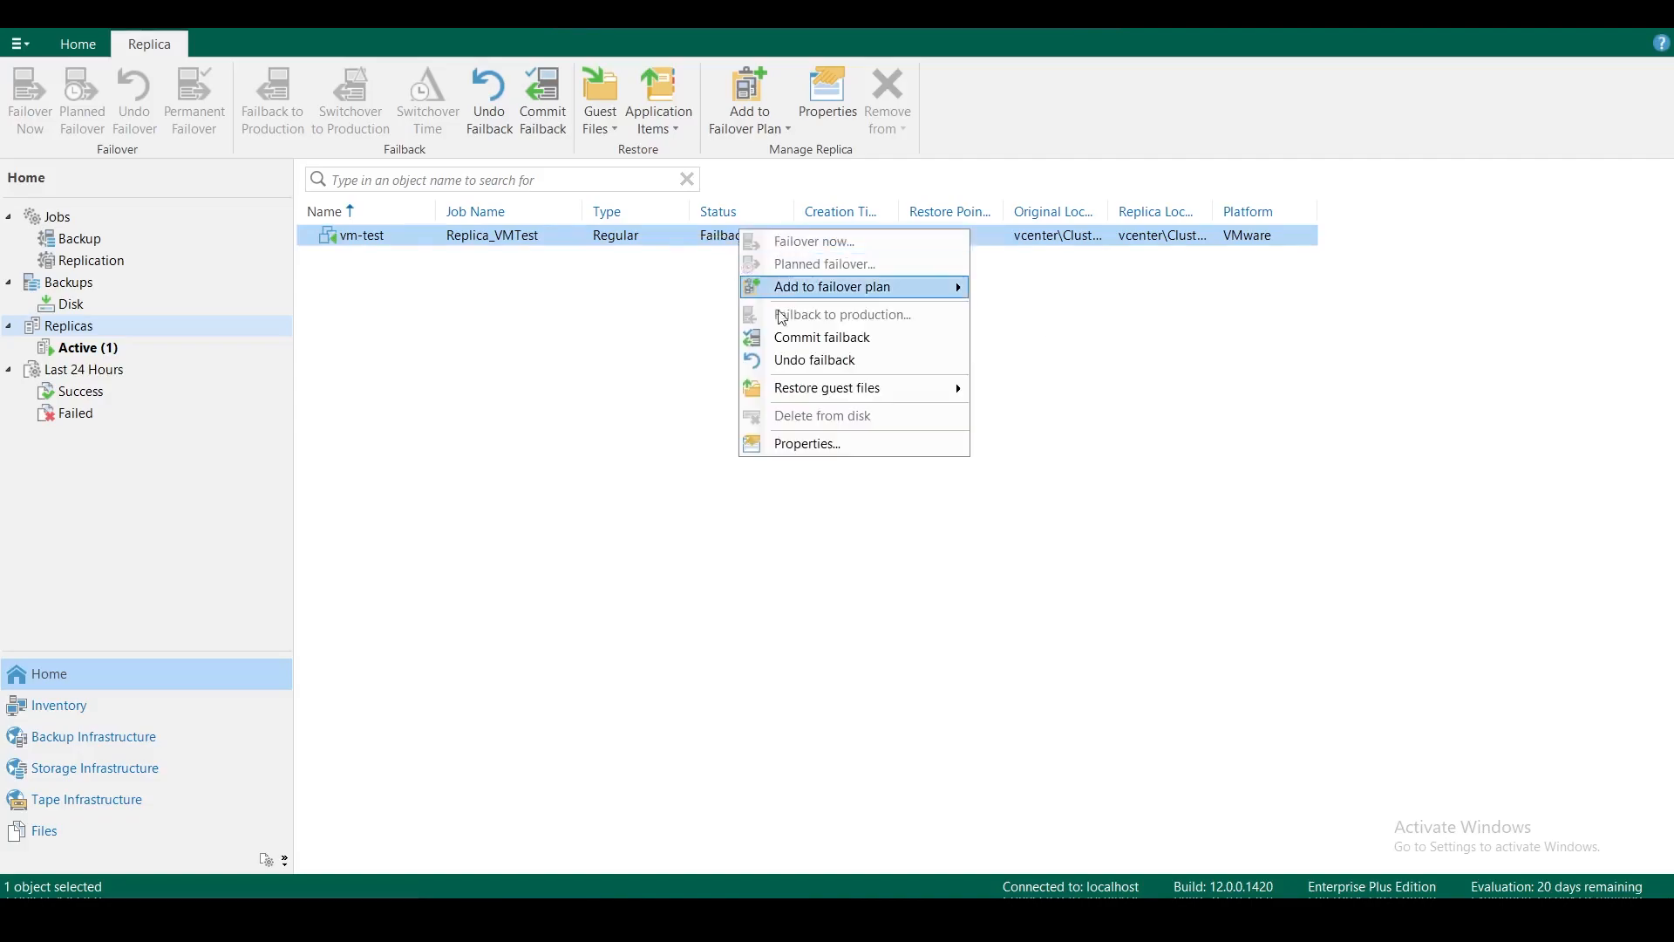
pyautogui.click(816, 363)
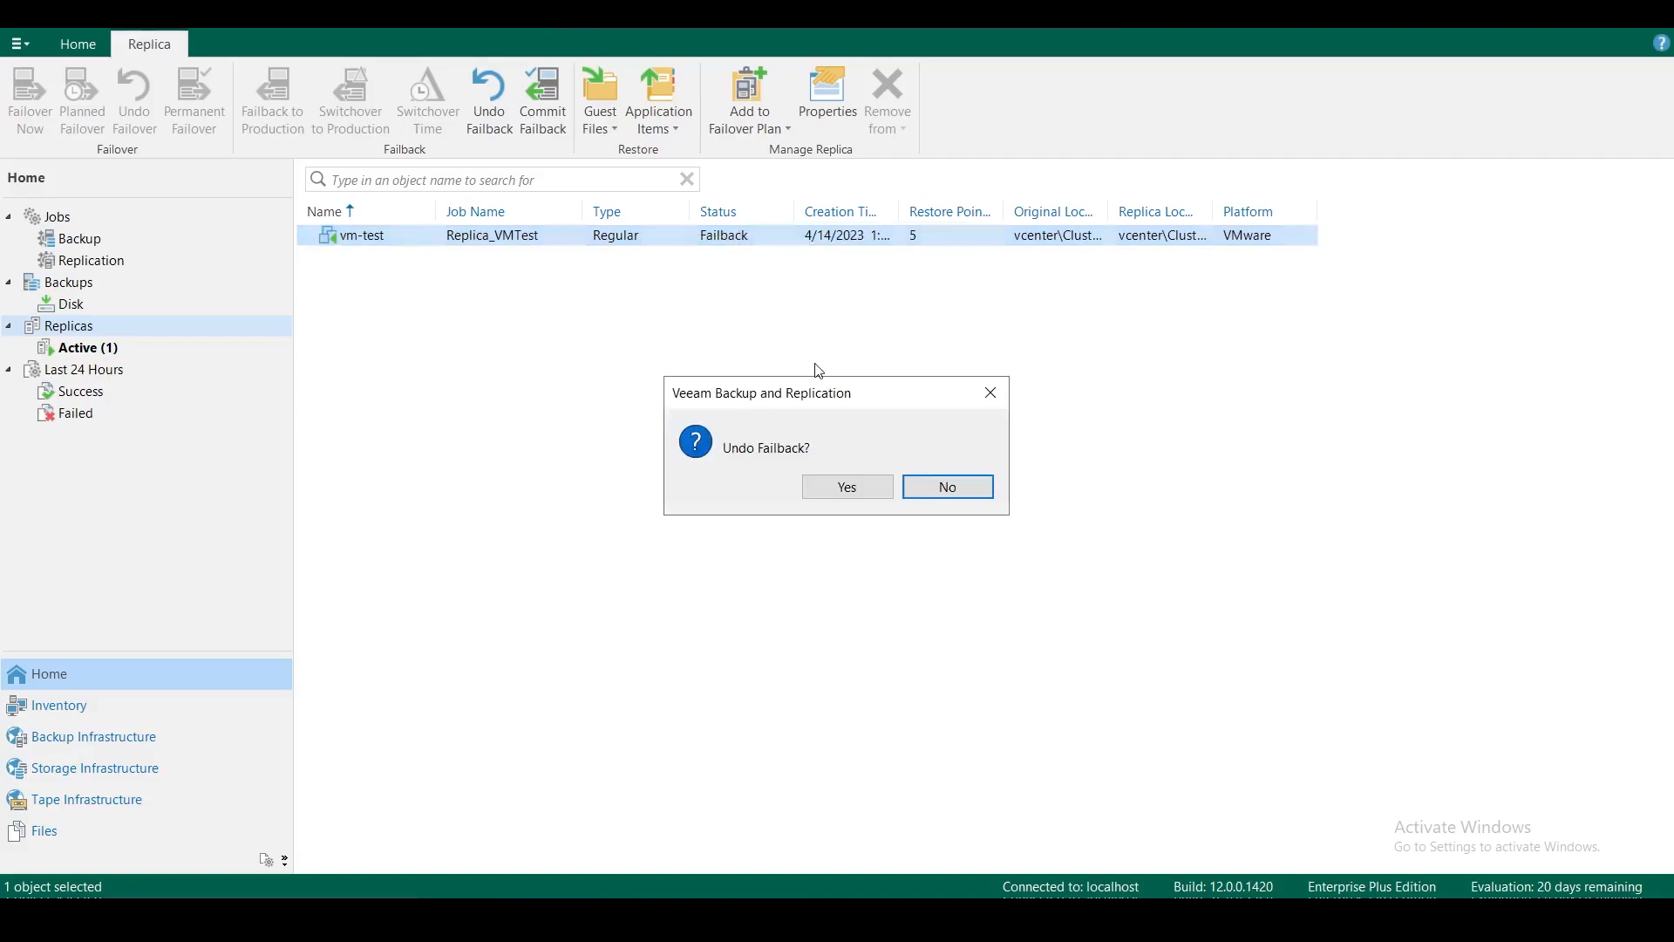
pyautogui.click(846, 487)
pyautogui.moveTo(724, 190); pyautogui.dragTo(839, 207)
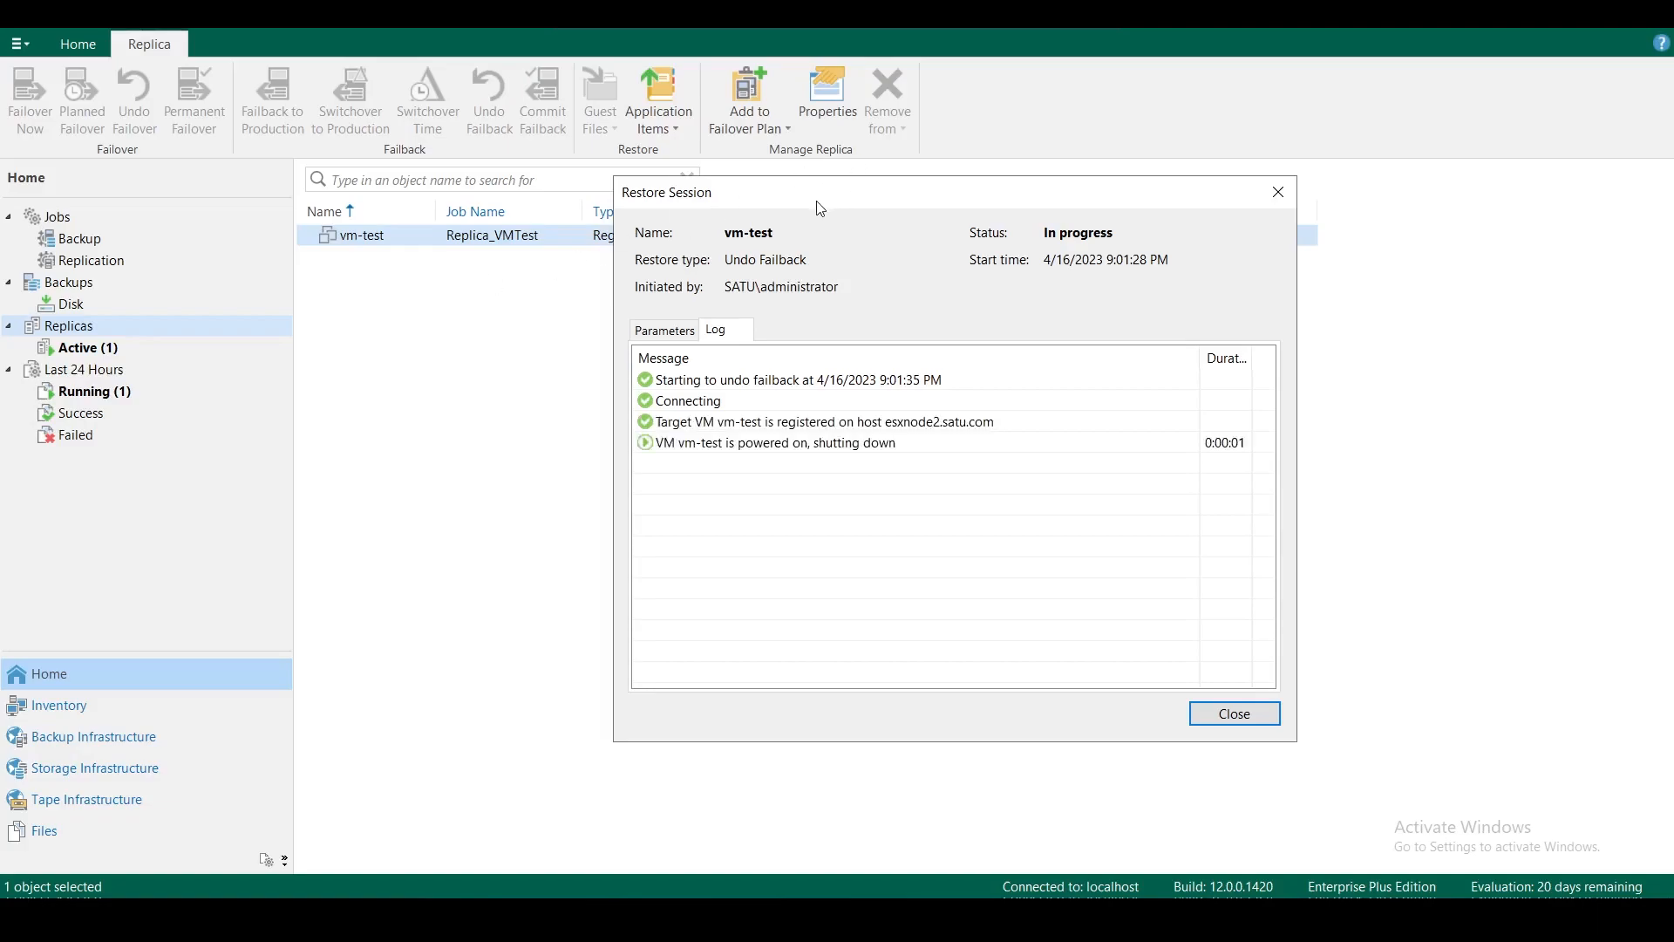
pyautogui.moveTo(808, 201); pyautogui.dragTo(809, 192)
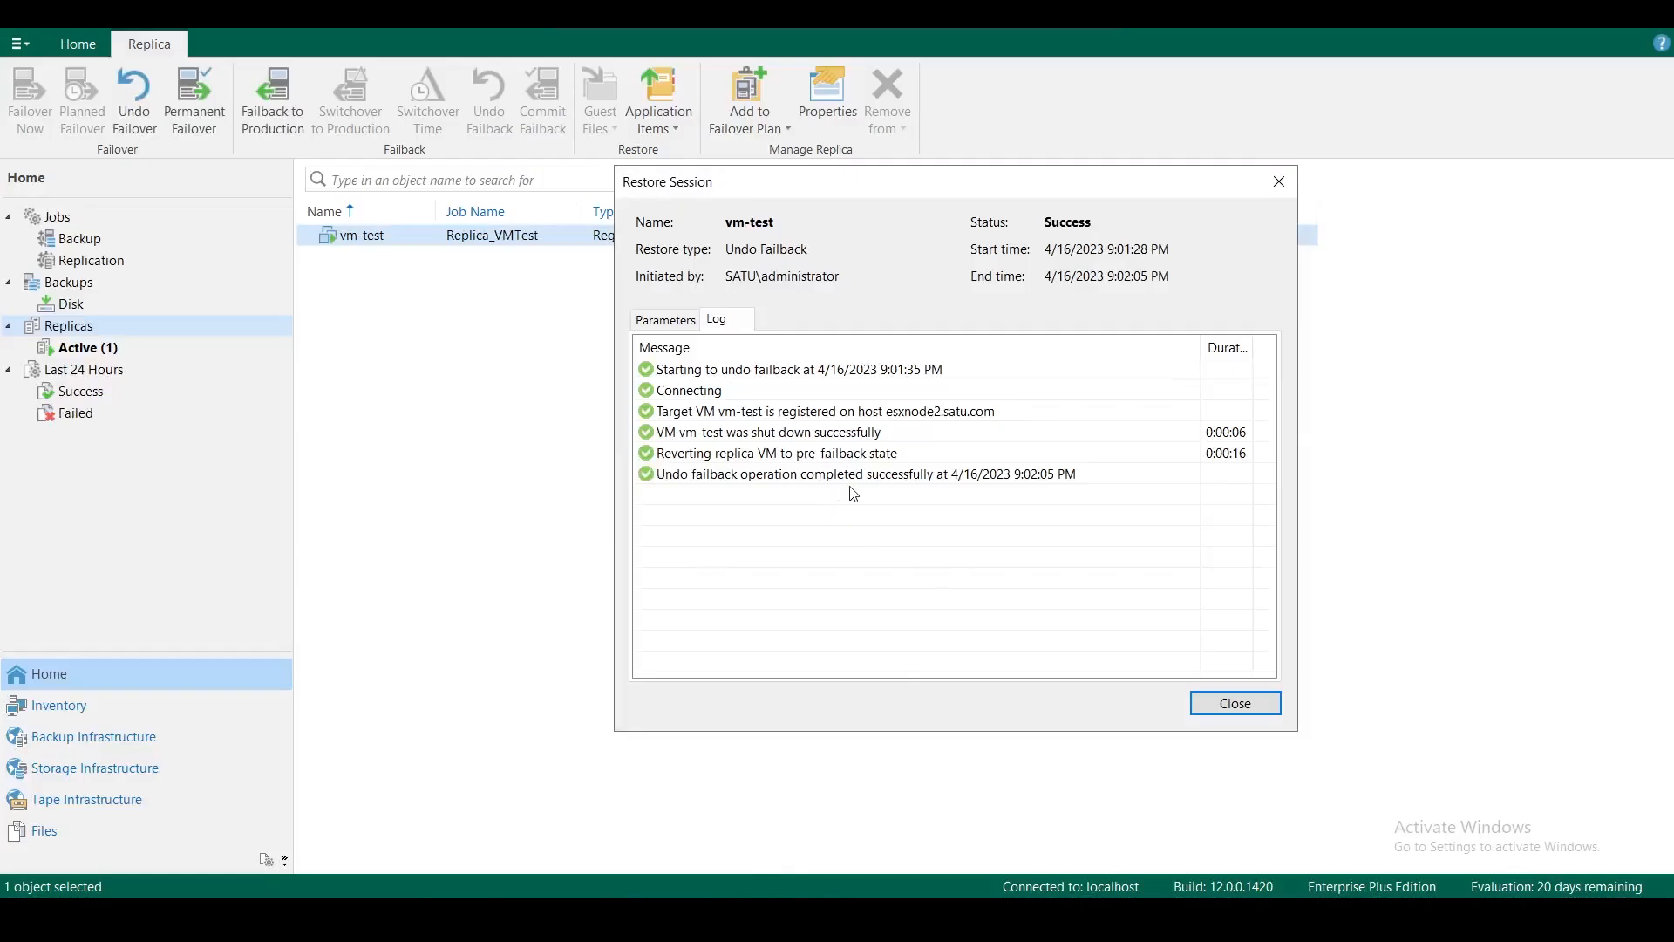
pyautogui.click(1238, 706)
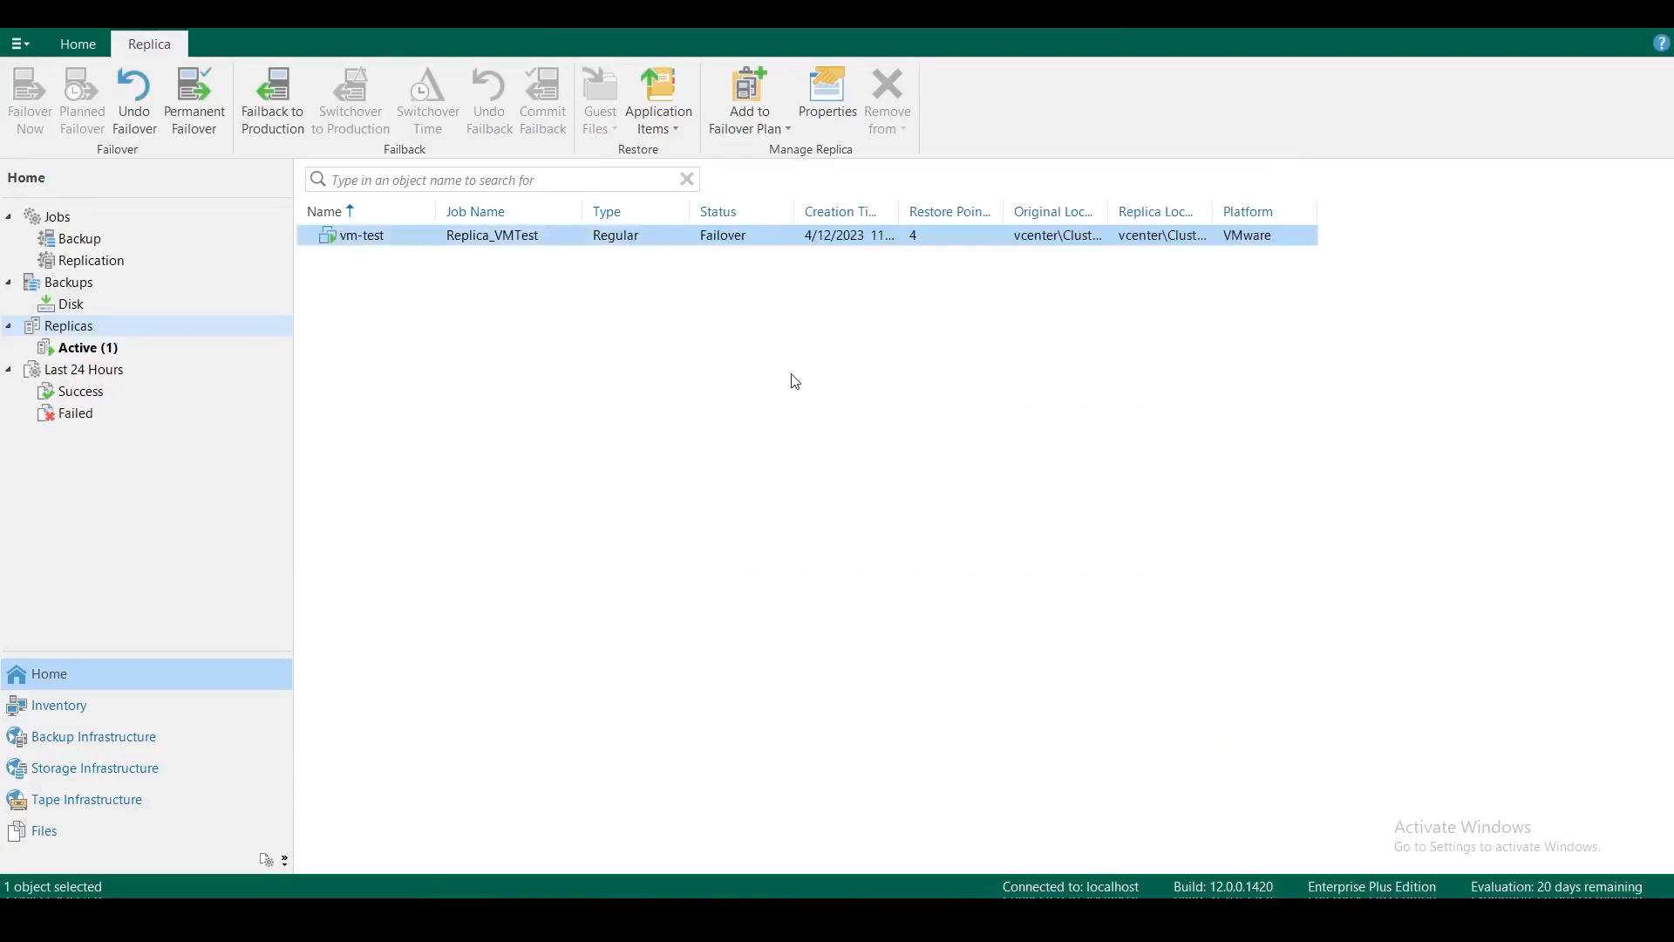